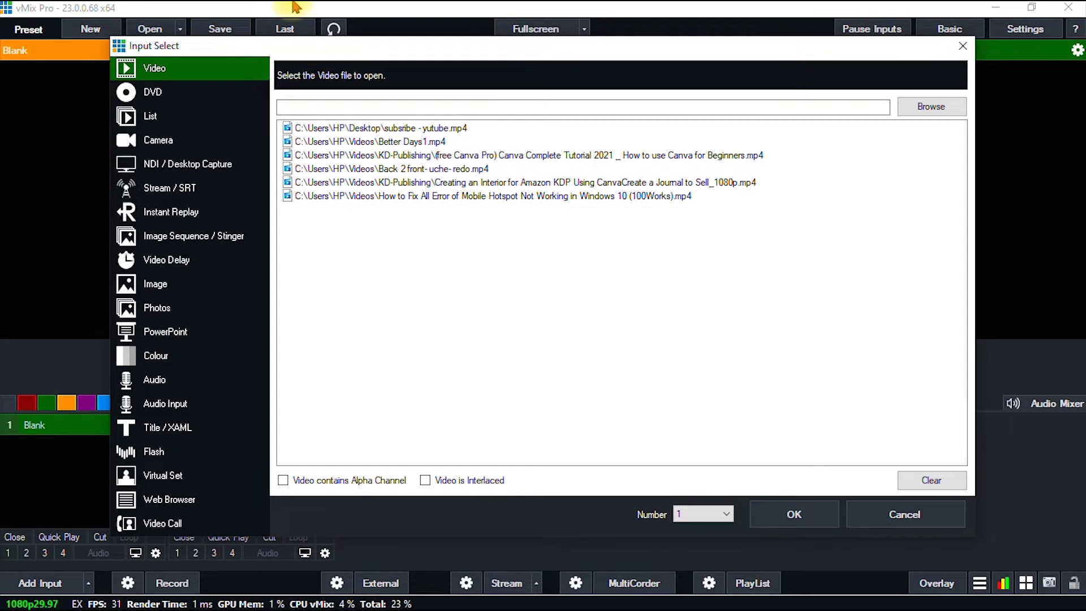
{"action": "left_click", "coordinate": [960, 45]}
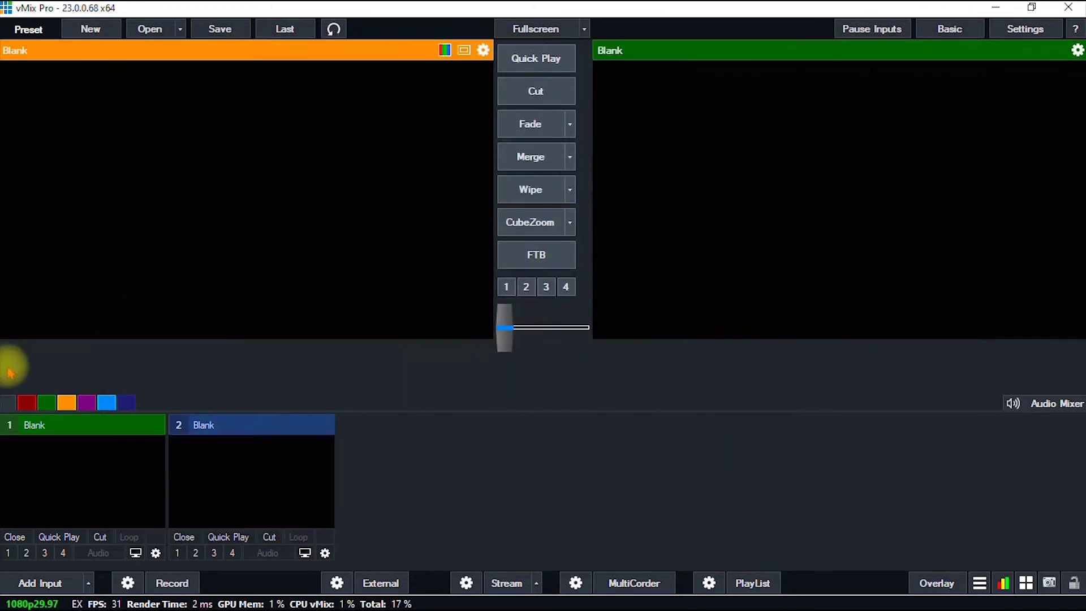
{"action": "left_click", "coordinate": [42, 583]}
{"action": "left_click", "coordinate": [962, 45]}
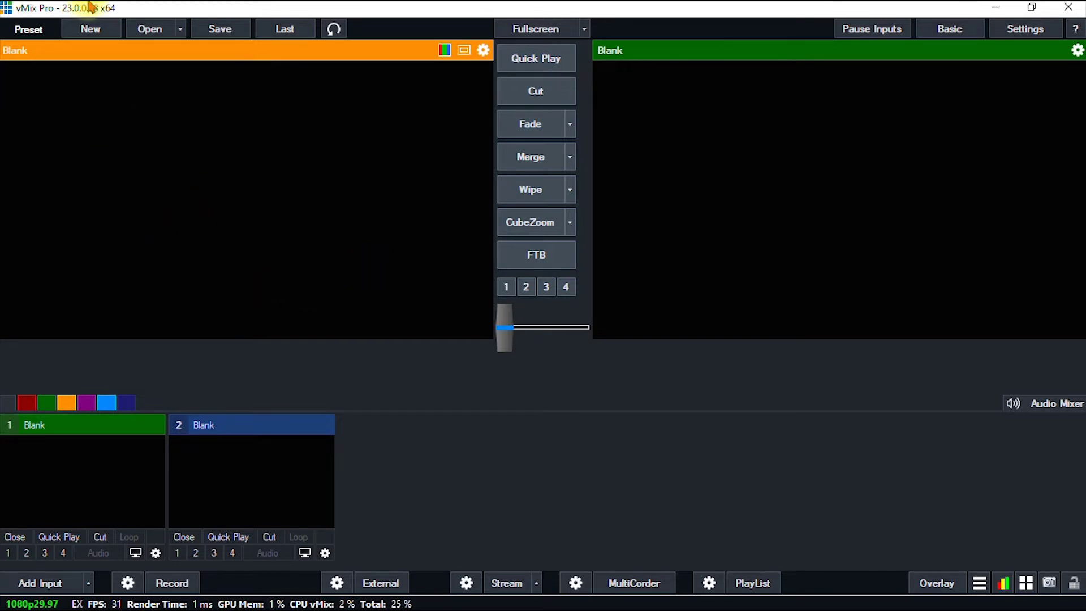
{"action": "left_click", "coordinate": [57, 583]}
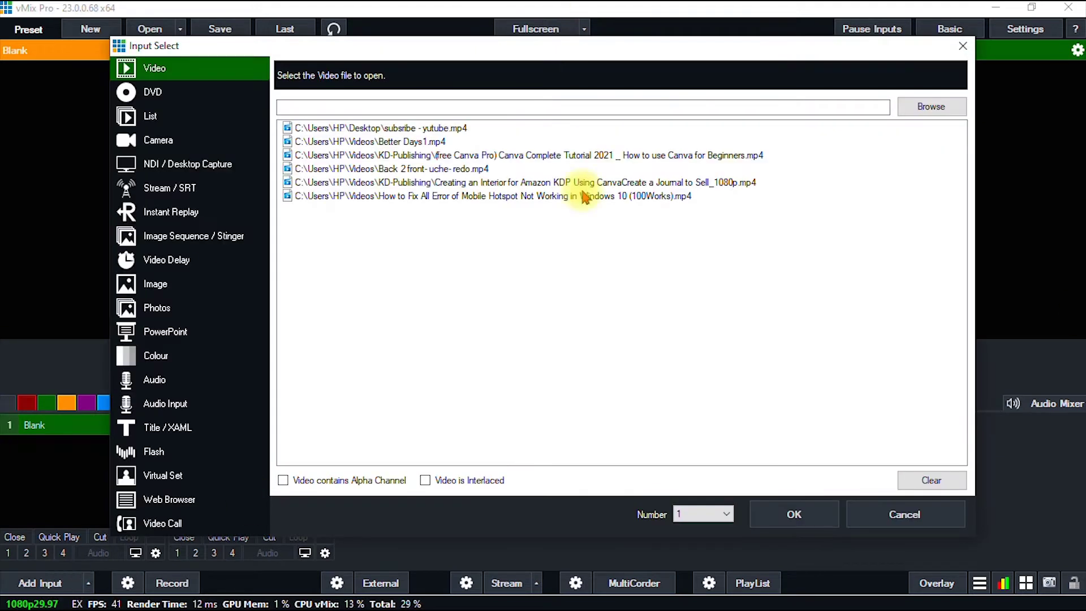
{"action": "left_click", "coordinate": [963, 47]}
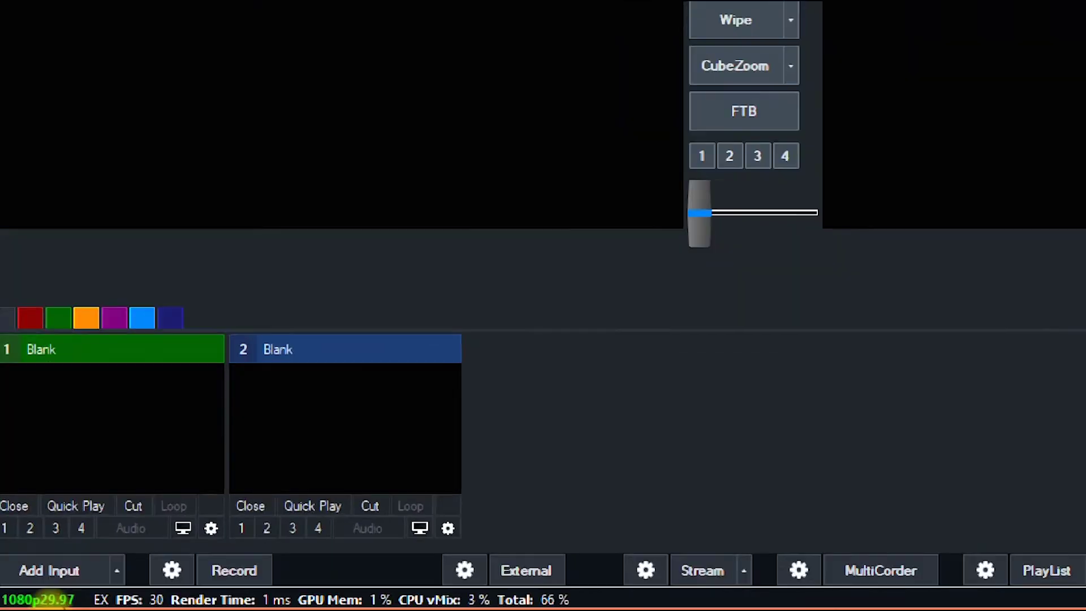
{"action": "key", "text": "Escape"}
Step: Add the video file subsribe - yutube.mp4 from the Desktop as input 1
{"action": "left_click", "coordinate": [48, 577]}
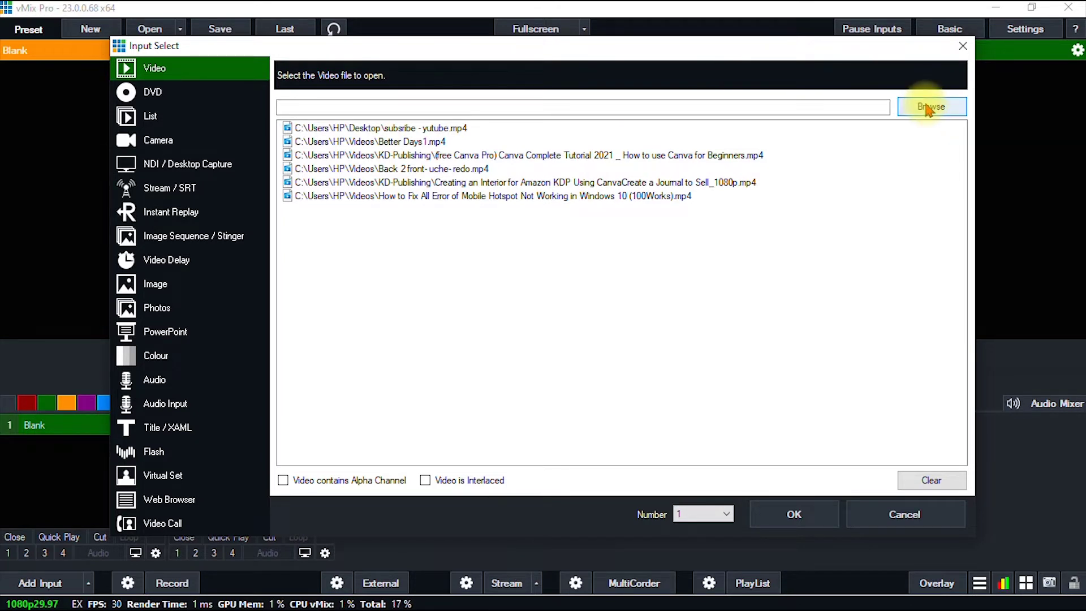
{"action": "key", "text": "super+plus"}
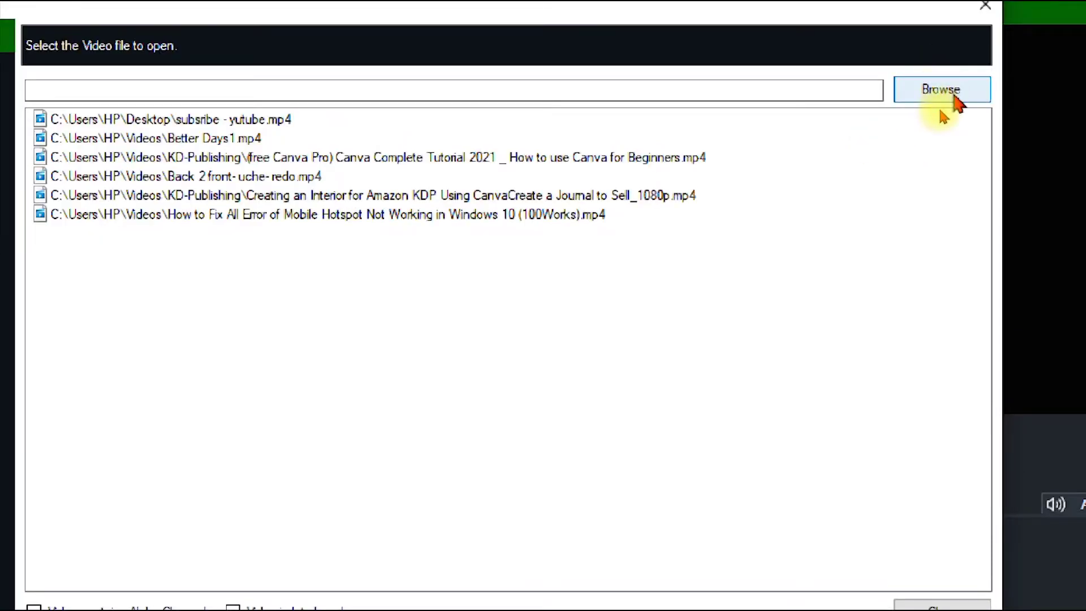
{"action": "left_click", "coordinate": [942, 91]}
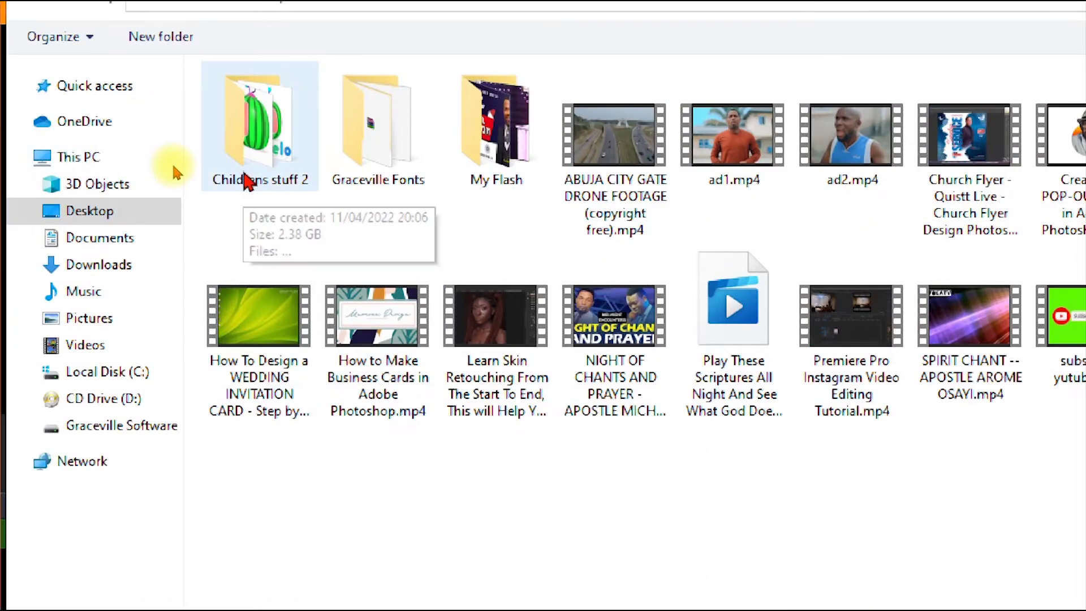
{"action": "key", "text": "super+Escape"}
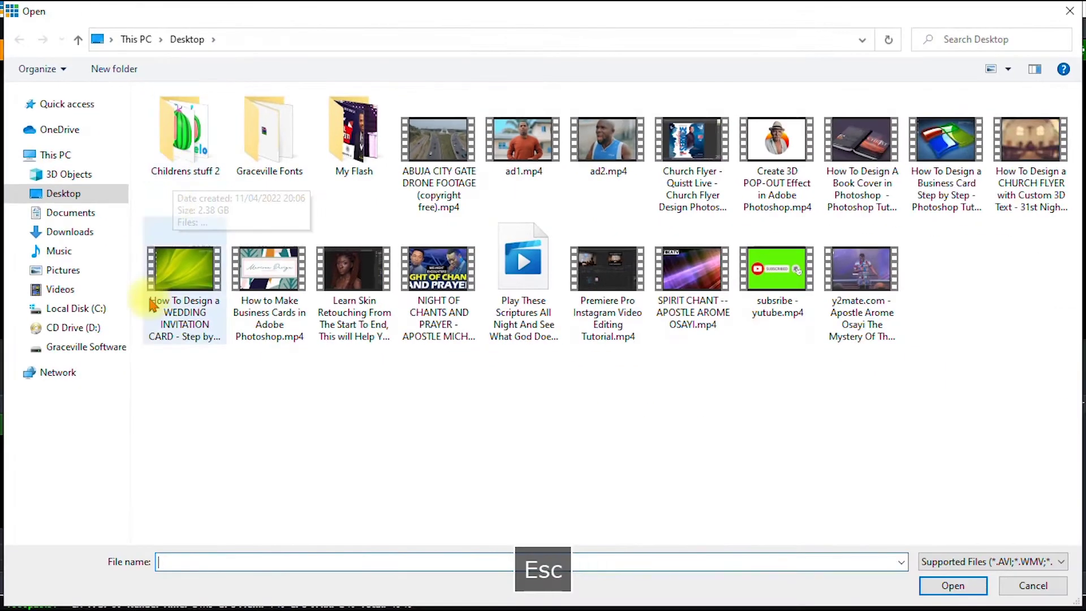
{"action": "double_click", "coordinate": [761, 314]}
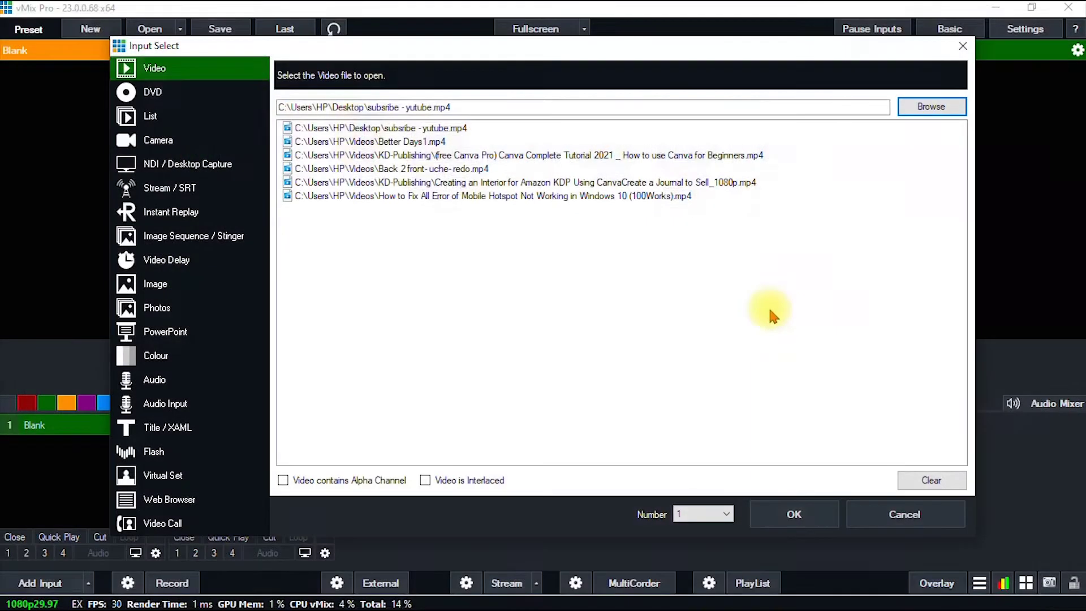
{"action": "left_click", "coordinate": [793, 514]}
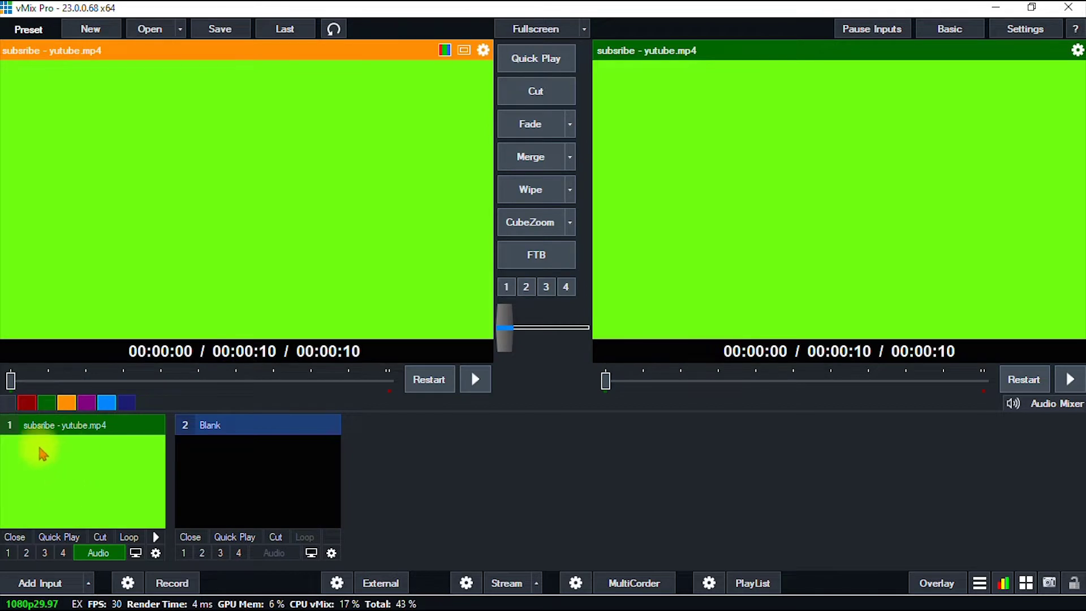
Step: Turn off the audio of the subscribe video input and play it with looping enabled
{"action": "left_click", "coordinate": [98, 553]}
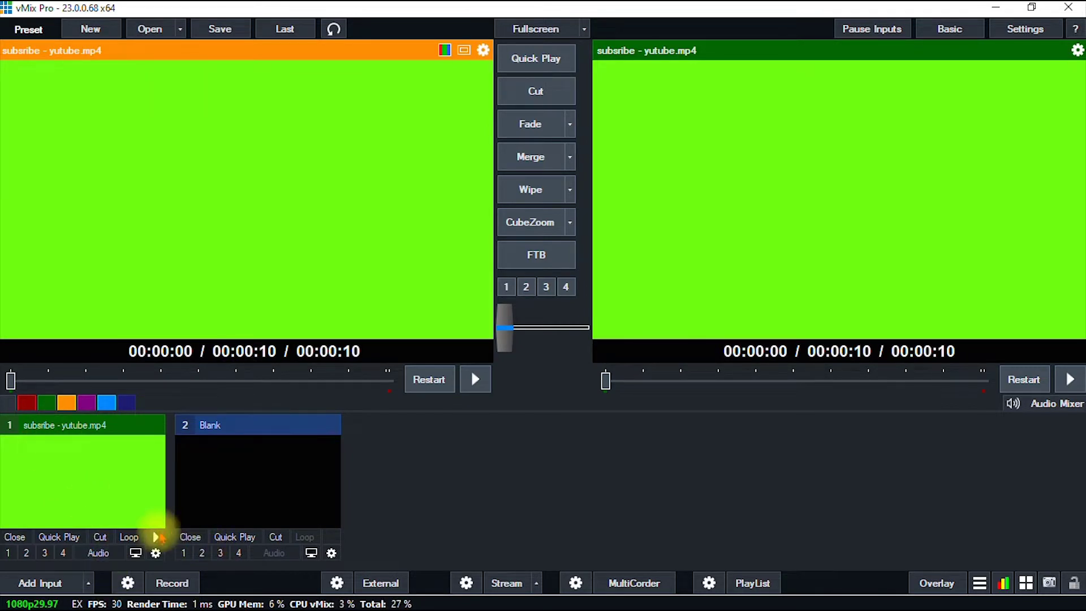
{"action": "left_click", "coordinate": [157, 537]}
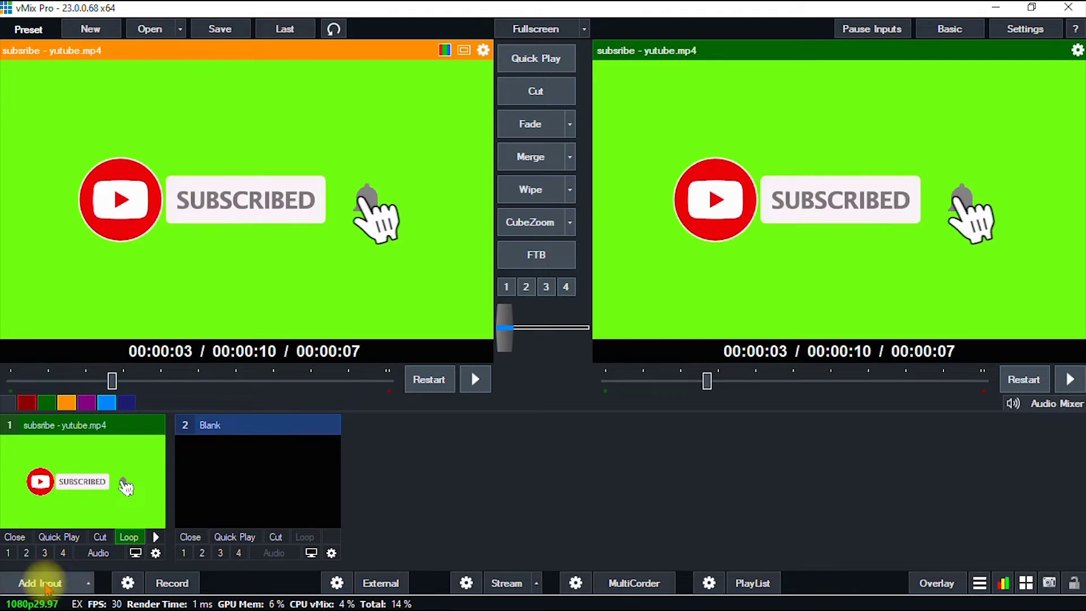
Step: Start adding a second input of type Video and browse for its file
{"action": "left_click", "coordinate": [38, 585]}
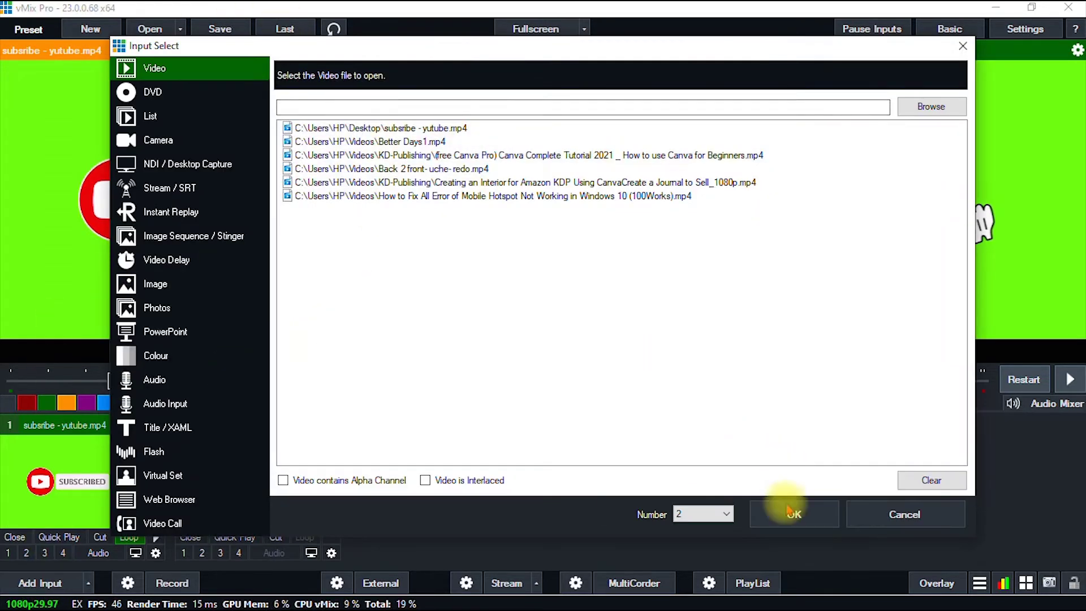
{"action": "left_click", "coordinate": [907, 514]}
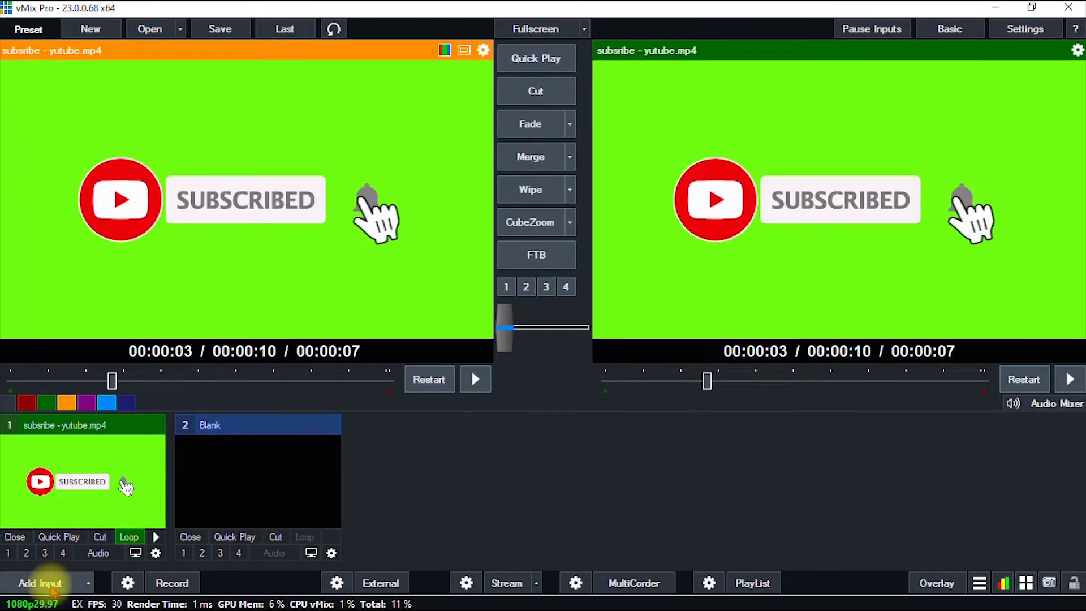
{"action": "left_click", "coordinate": [51, 587]}
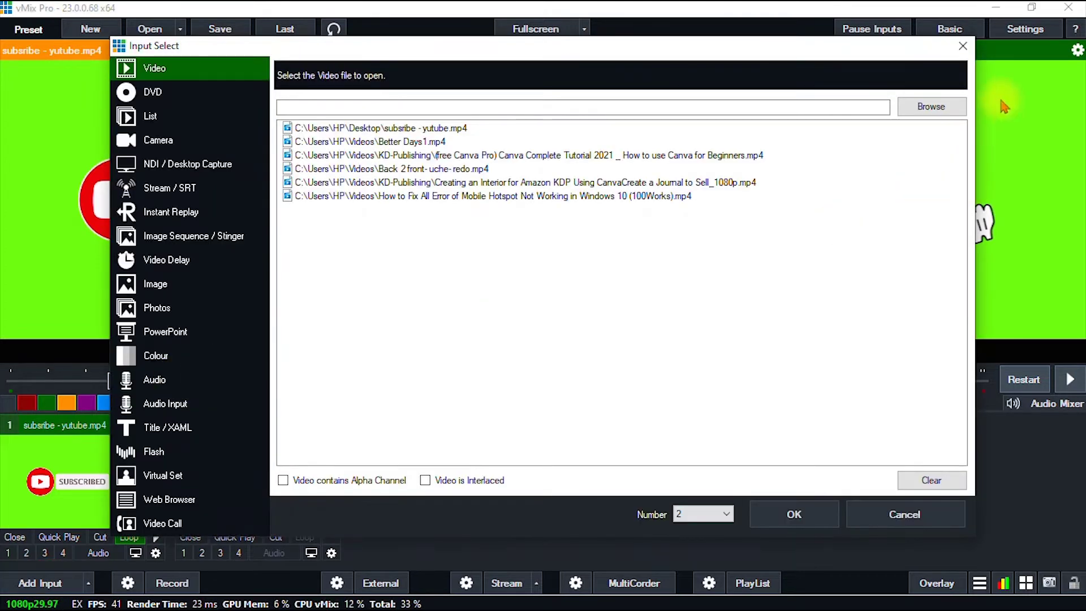
{"action": "left_click", "coordinate": [154, 91]}
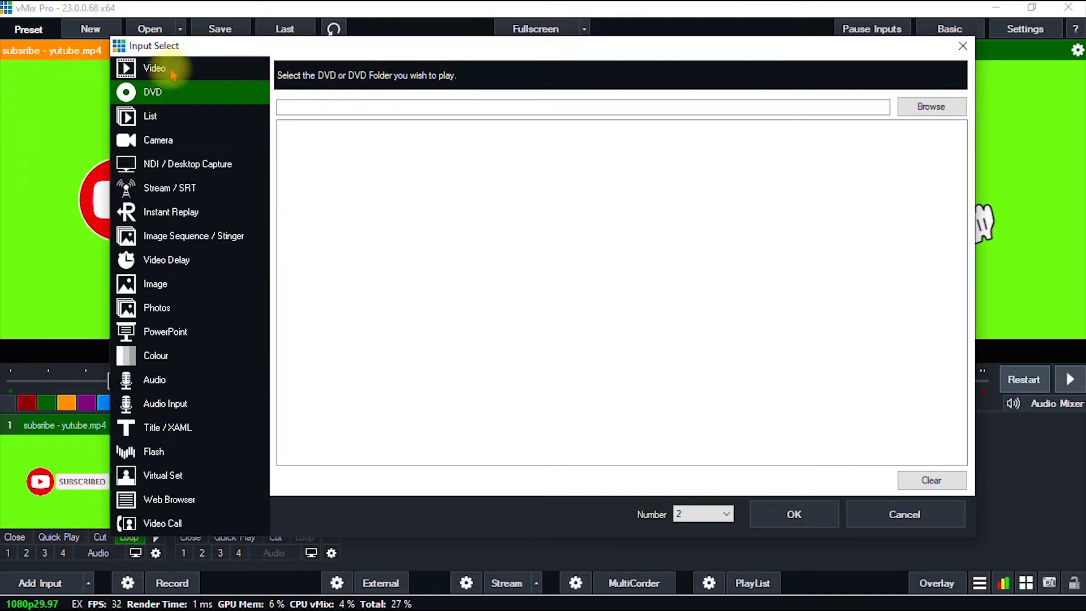
{"action": "left_click", "coordinate": [172, 70]}
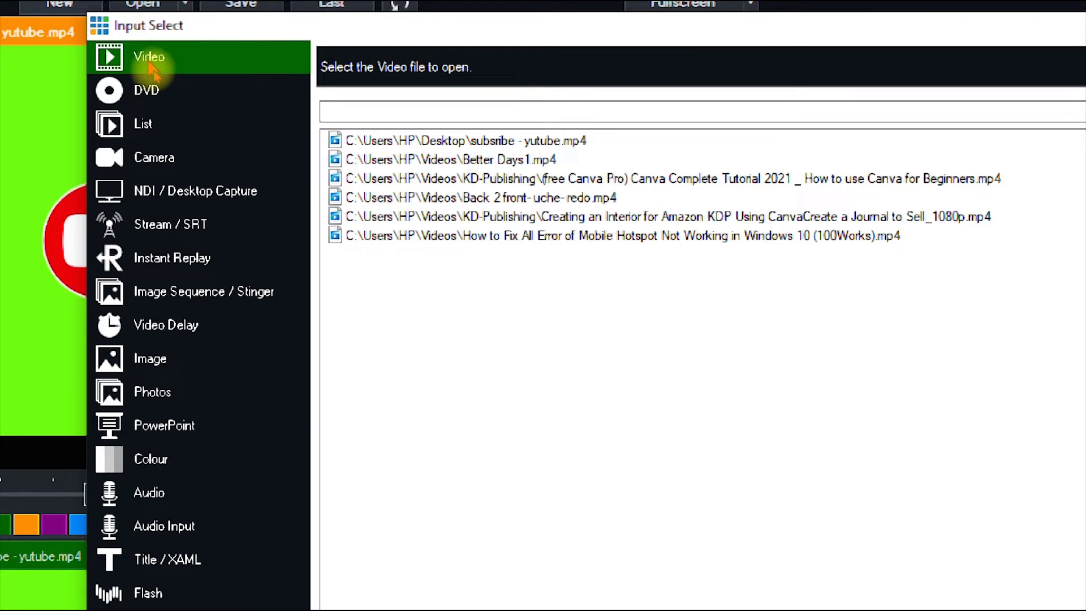
{"action": "key", "text": "Escape"}
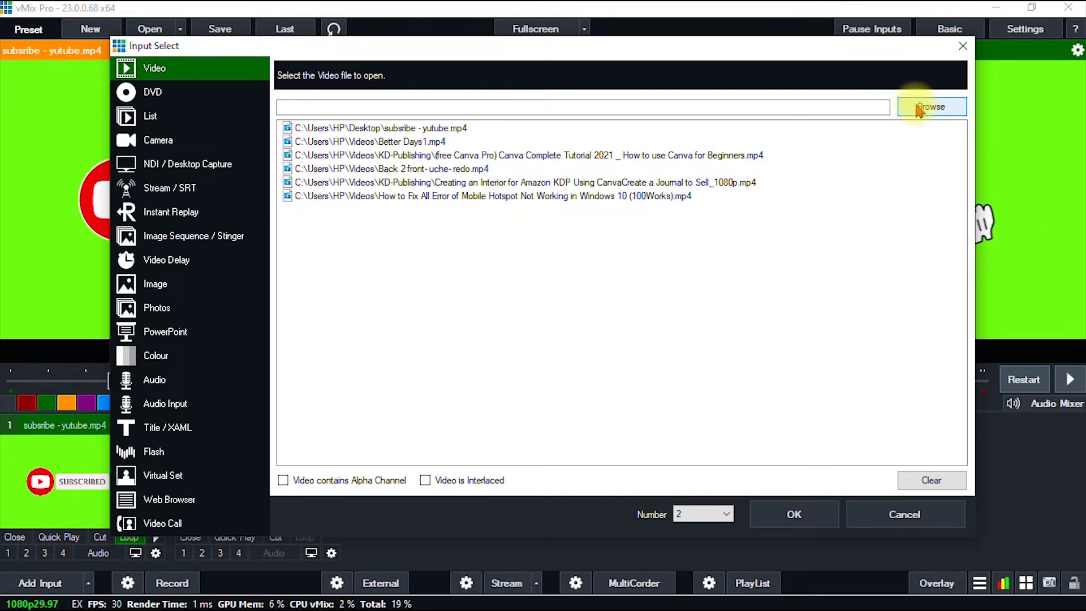
{"action": "key", "text": "super+plus"}
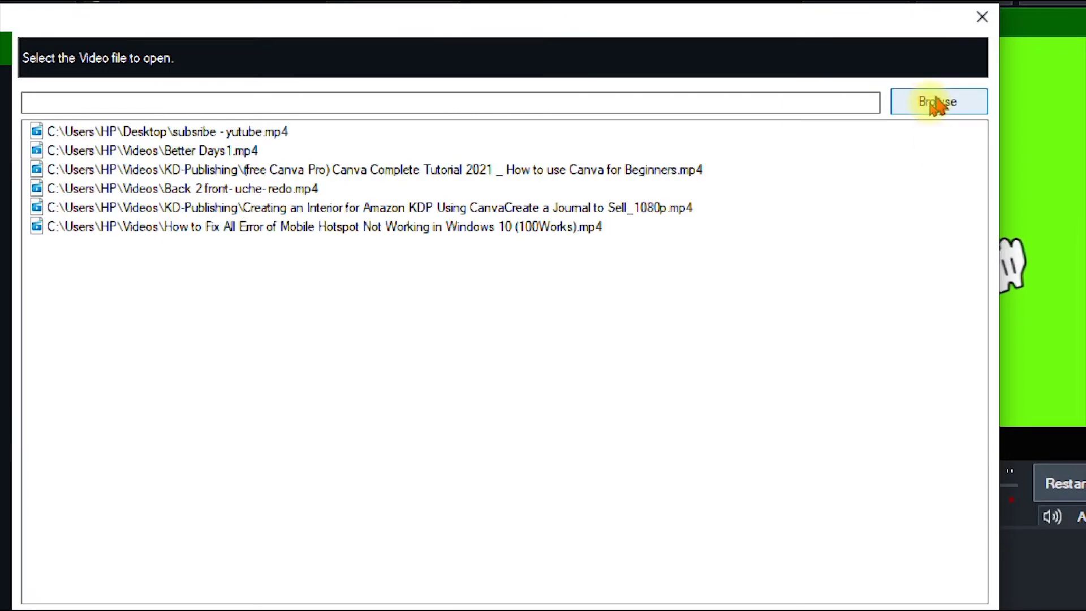
{"action": "key", "text": "Escape"}
{"action": "left_click", "coordinate": [931, 106]}
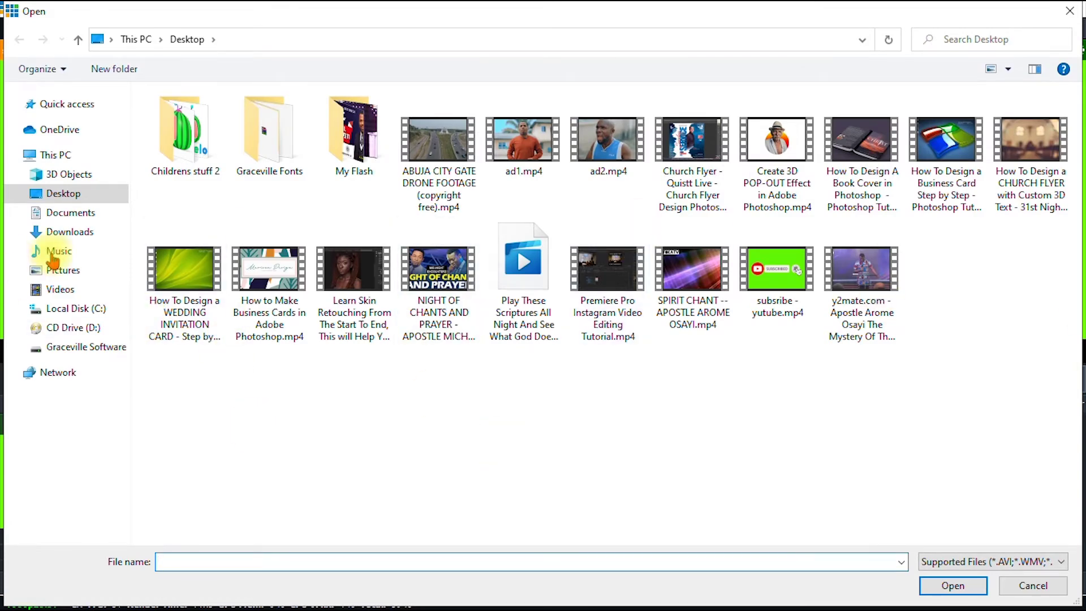
Step: Load how to make in image popout of a circle in photoshop.mp4 from Documents > Adobe > Premiere Pro > 12.0 > Graceville as input 2
{"action": "left_click", "coordinate": [72, 215]}
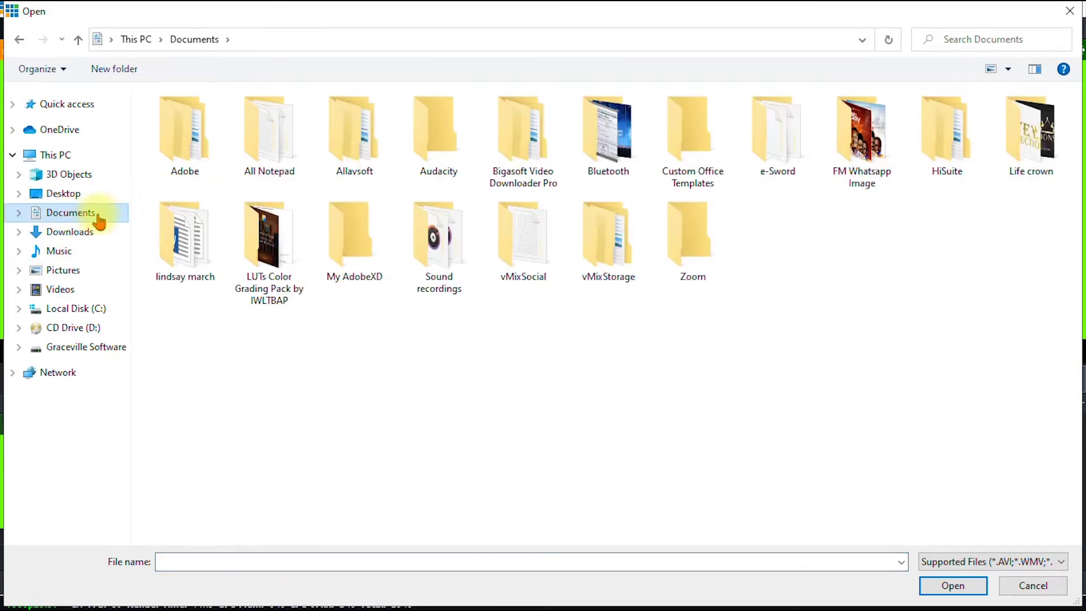
{"action": "double_click", "coordinate": [176, 158]}
{"action": "double_click", "coordinate": [201, 167]}
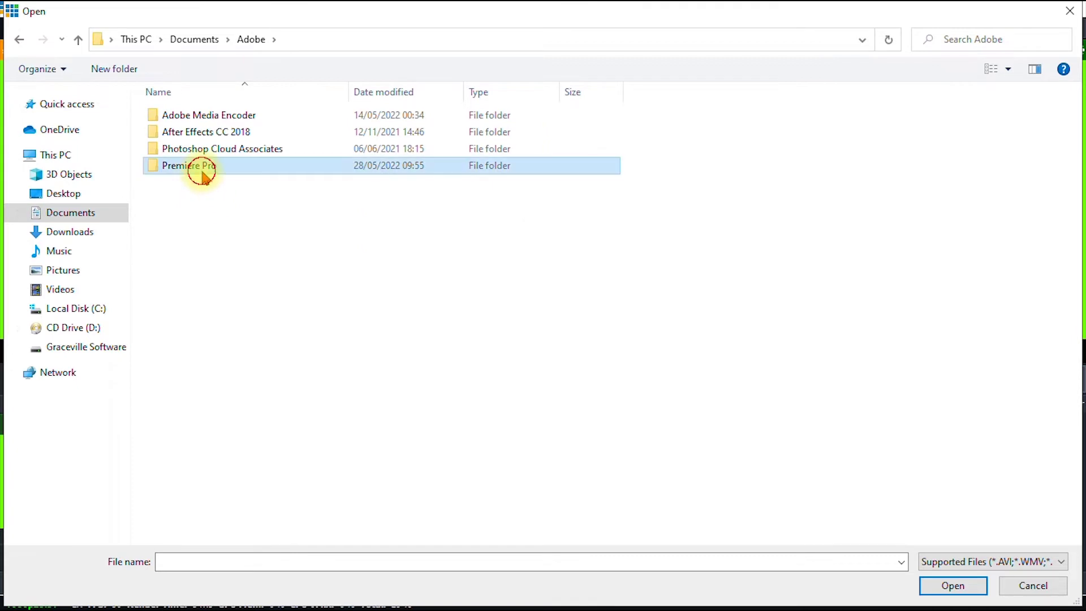
{"action": "double_click", "coordinate": [204, 165]}
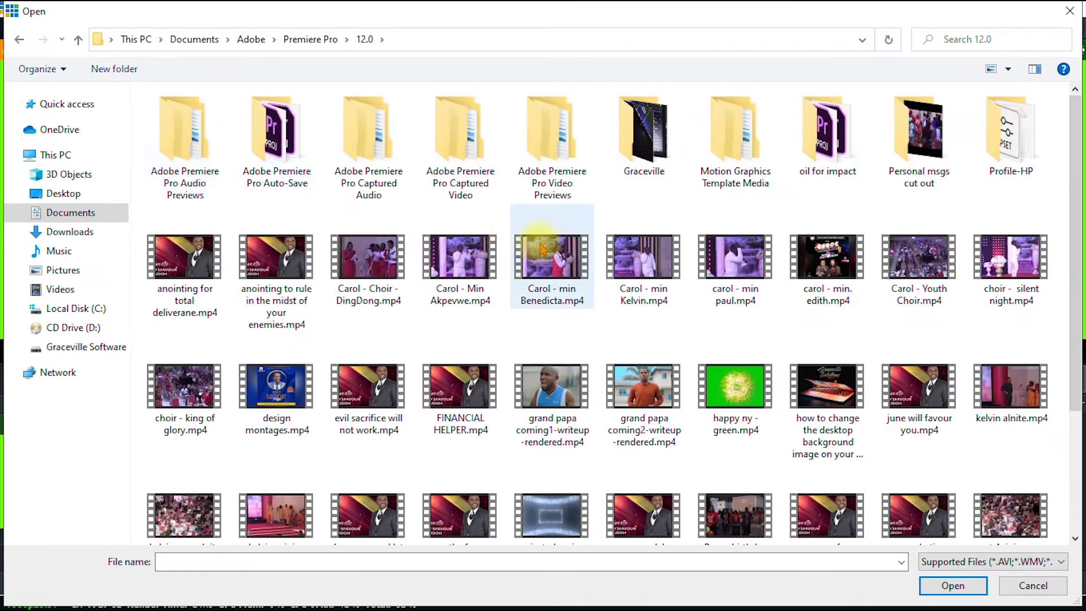
{"action": "double_click", "coordinate": [644, 133]}
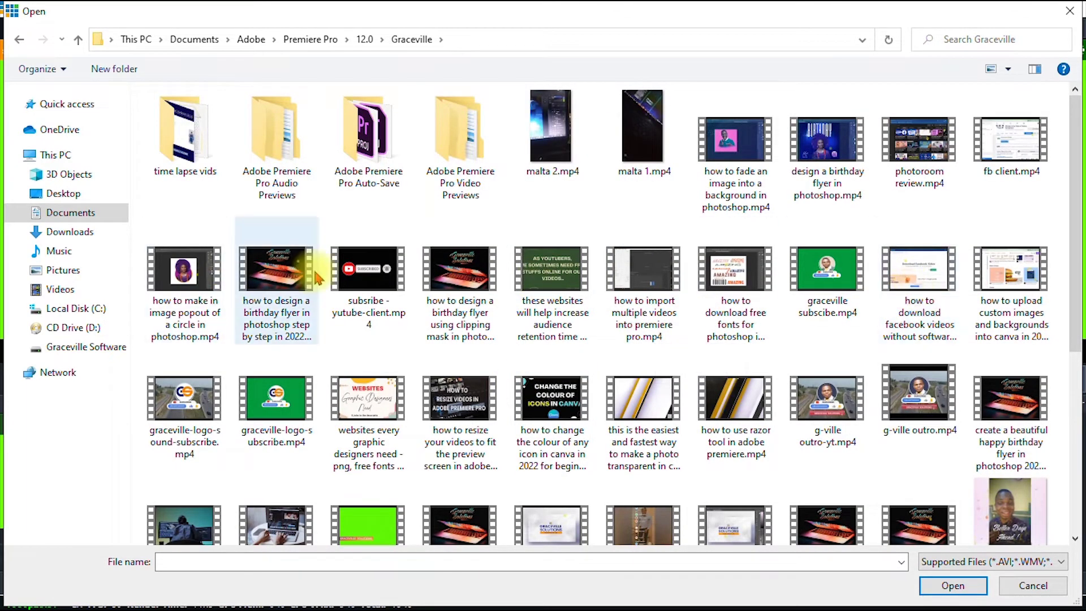
{"action": "double_click", "coordinate": [184, 268]}
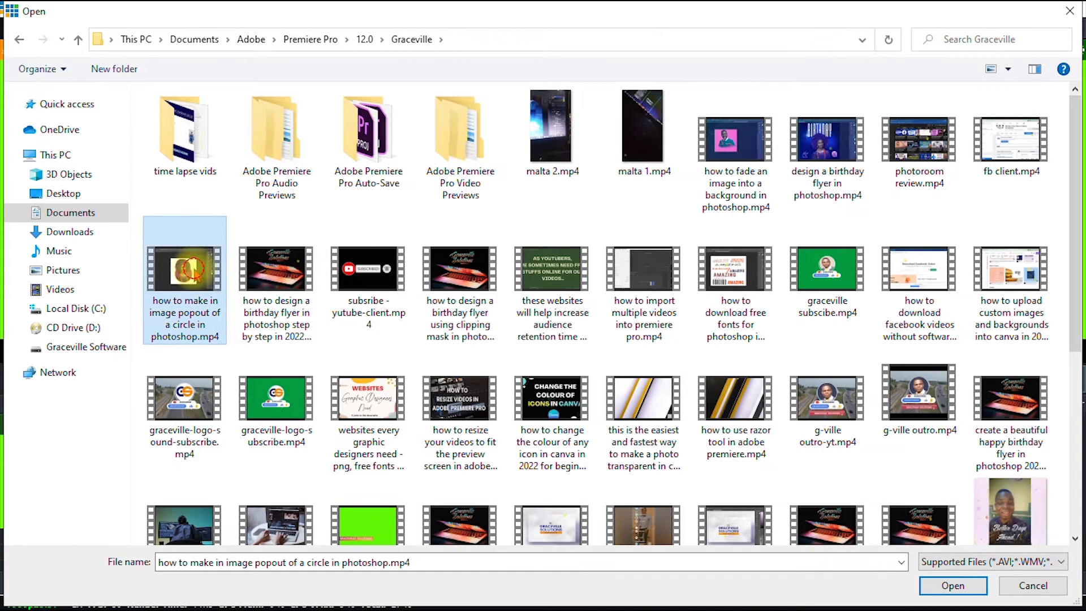
{"action": "left_click", "coordinate": [794, 515]}
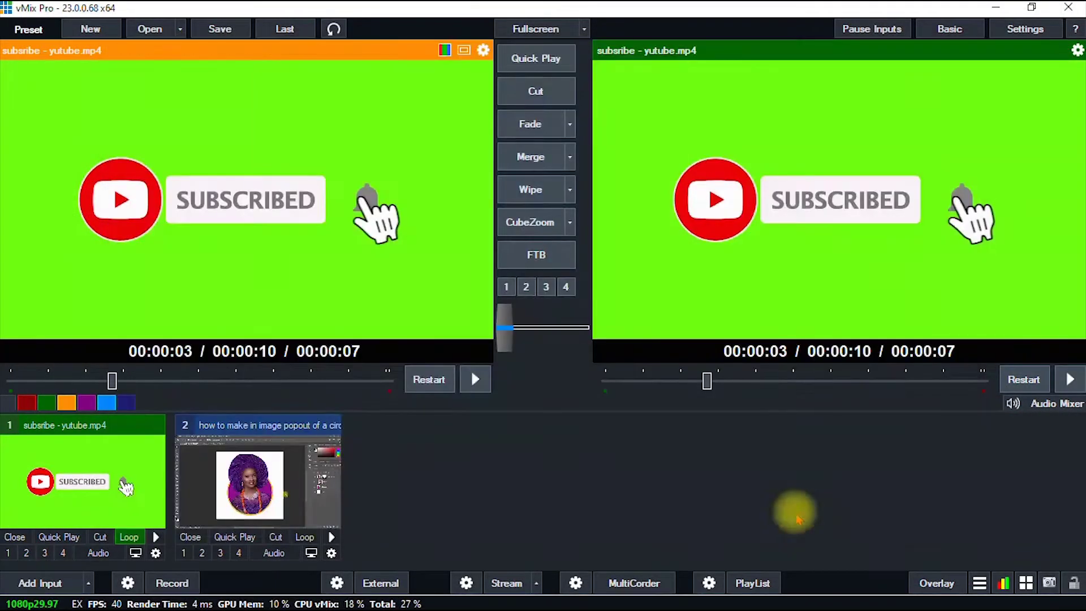
Step: Play the Photoshop popout video, fade it from preview to the live output and mute its audio
{"action": "left_click", "coordinate": [332, 537]}
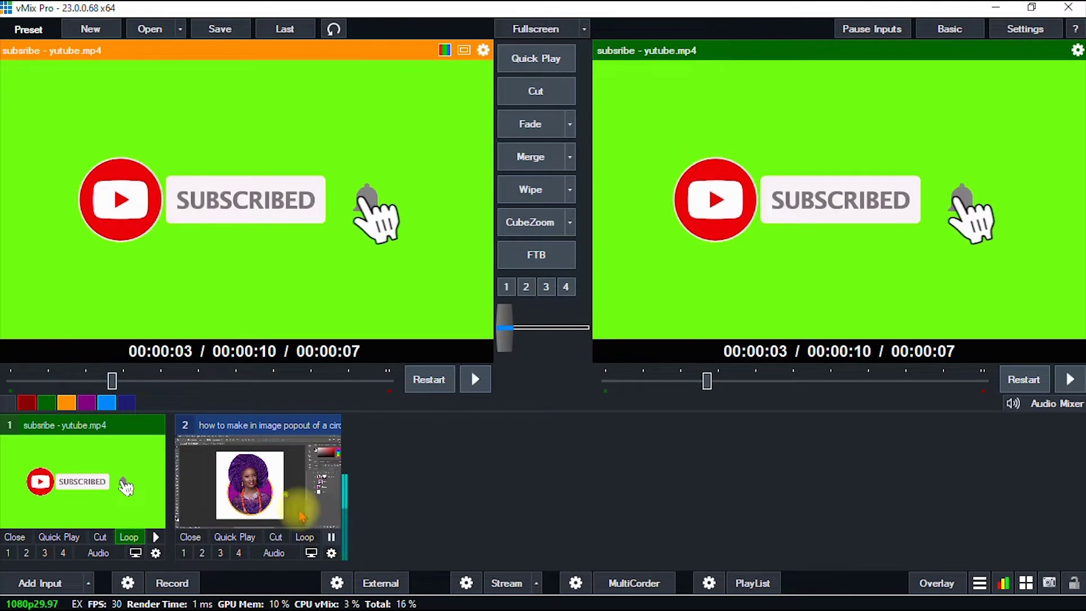
{"action": "left_click", "coordinate": [277, 496]}
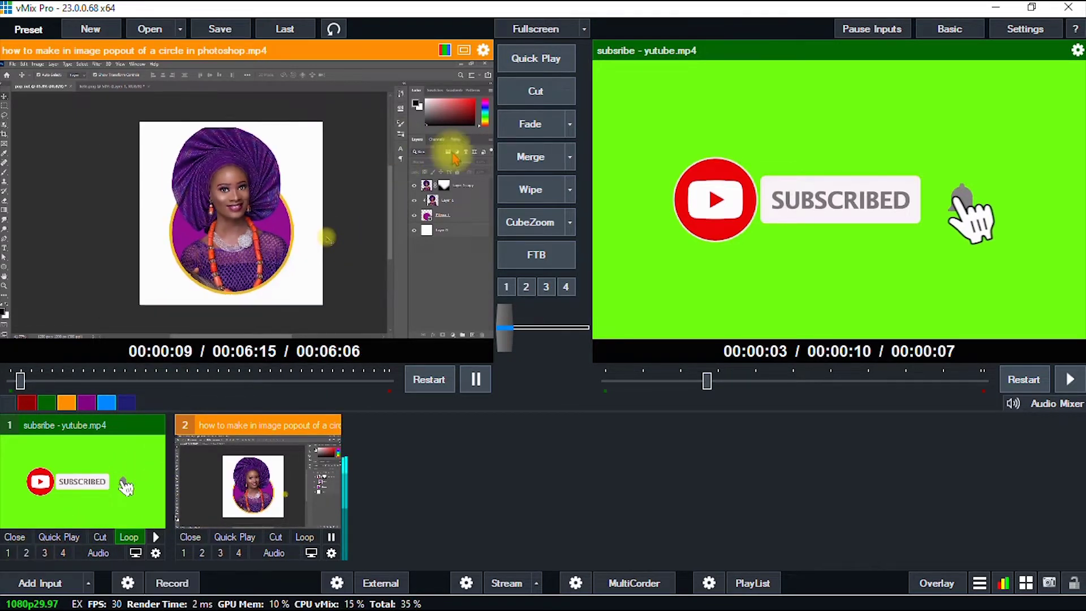
{"action": "left_click", "coordinate": [530, 124]}
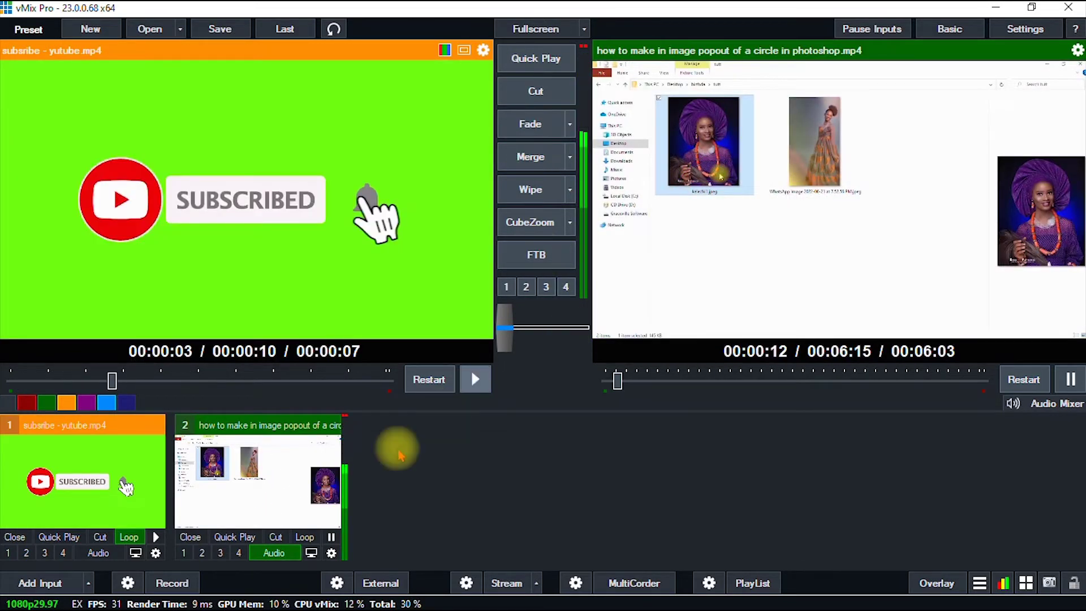
{"action": "left_click", "coordinate": [274, 553]}
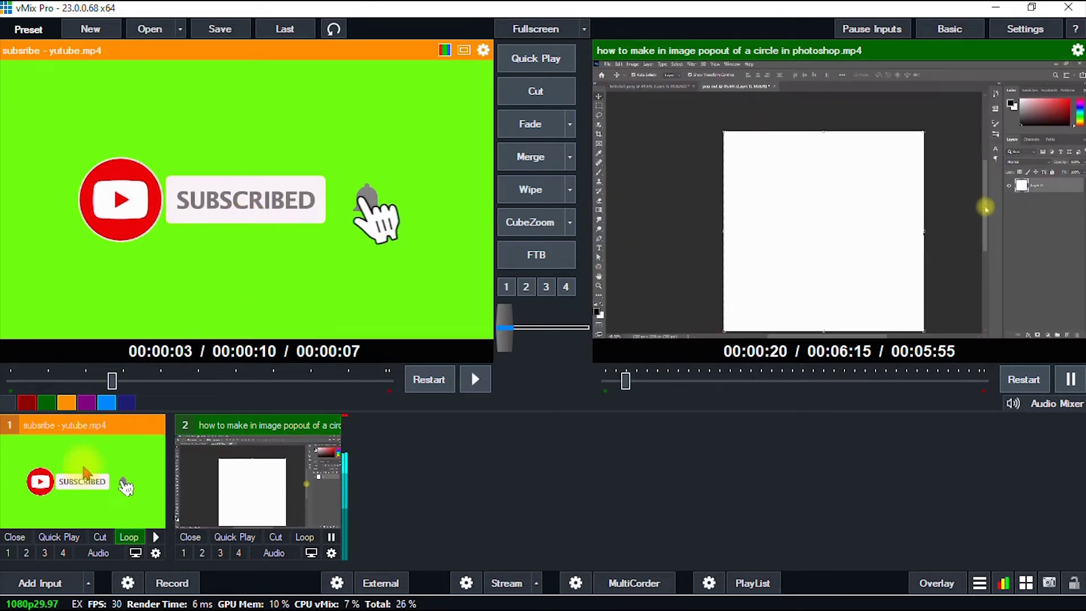
Step: Show the subscribe video on overlay channel 2 and shrink it to Zoom X 0.46825 and Zoom Y 0.38775
{"action": "left_click", "coordinate": [26, 554]}
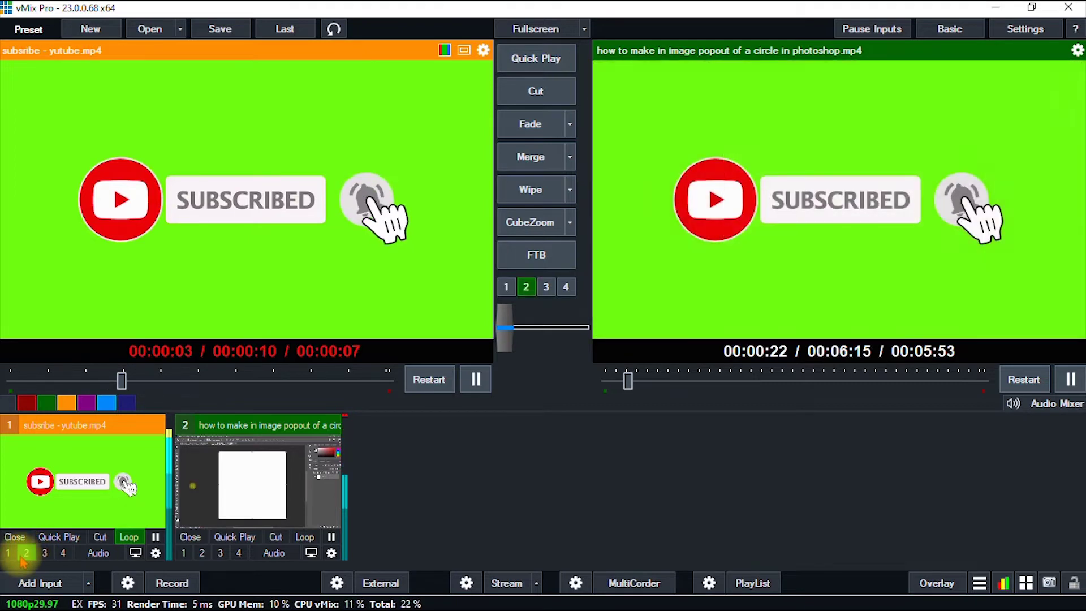
{"action": "left_click", "coordinate": [156, 553]}
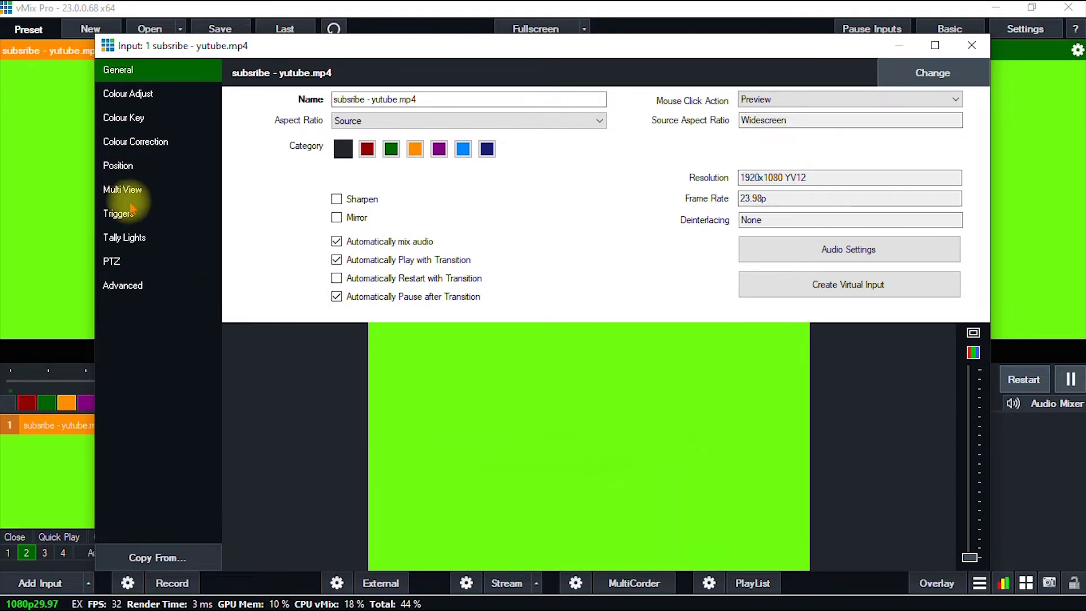
{"action": "left_click", "coordinate": [118, 166]}
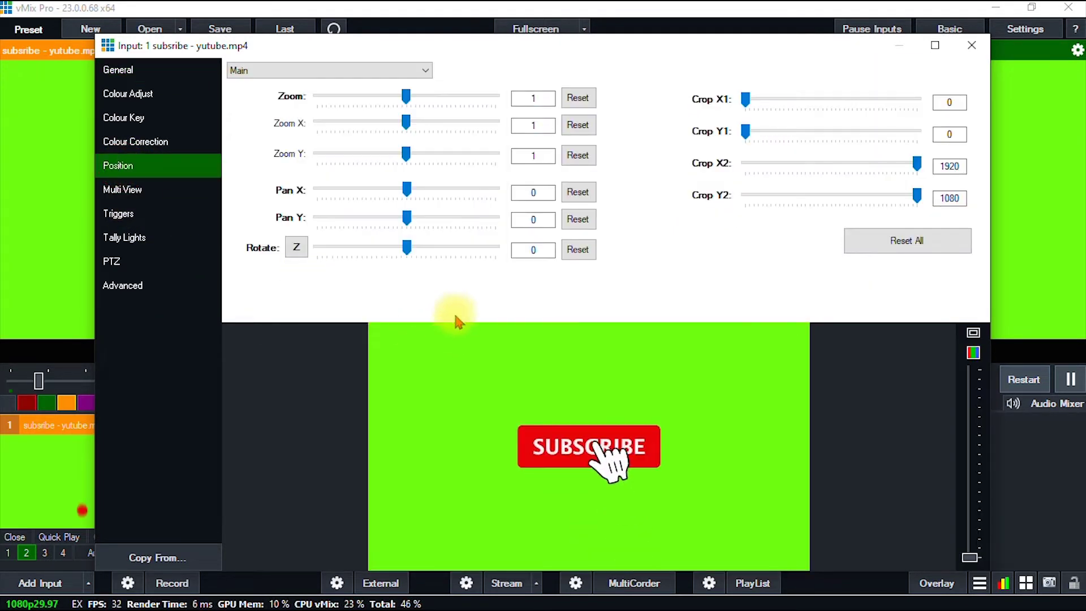
{"action": "left_click_drag", "start_coordinate": [405, 122], "coordinate": [356, 122]}
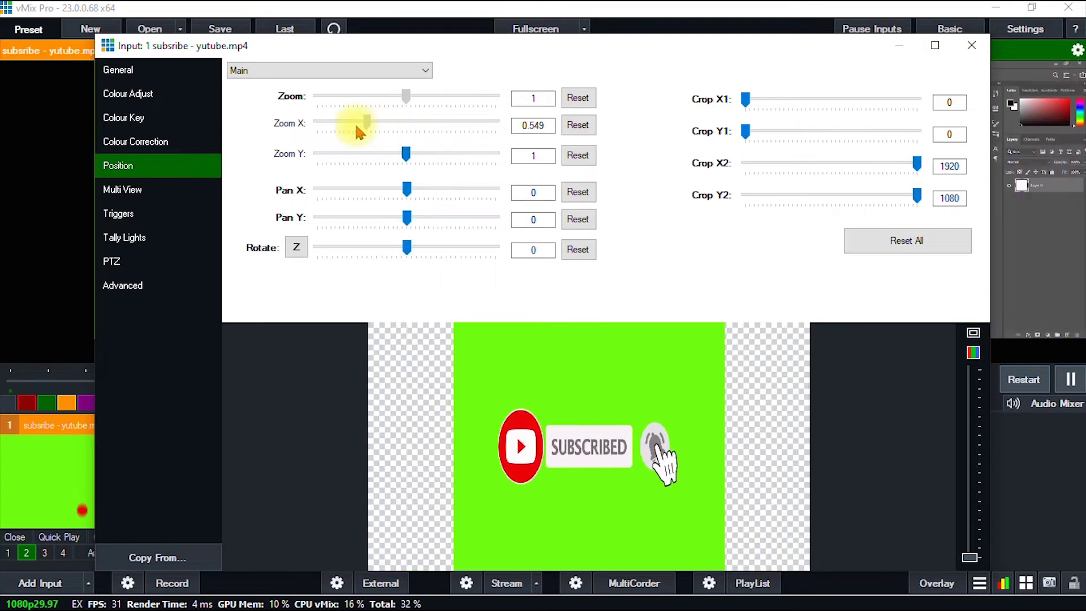
{"action": "left_click_drag", "start_coordinate": [405, 153], "coordinate": [353, 156]}
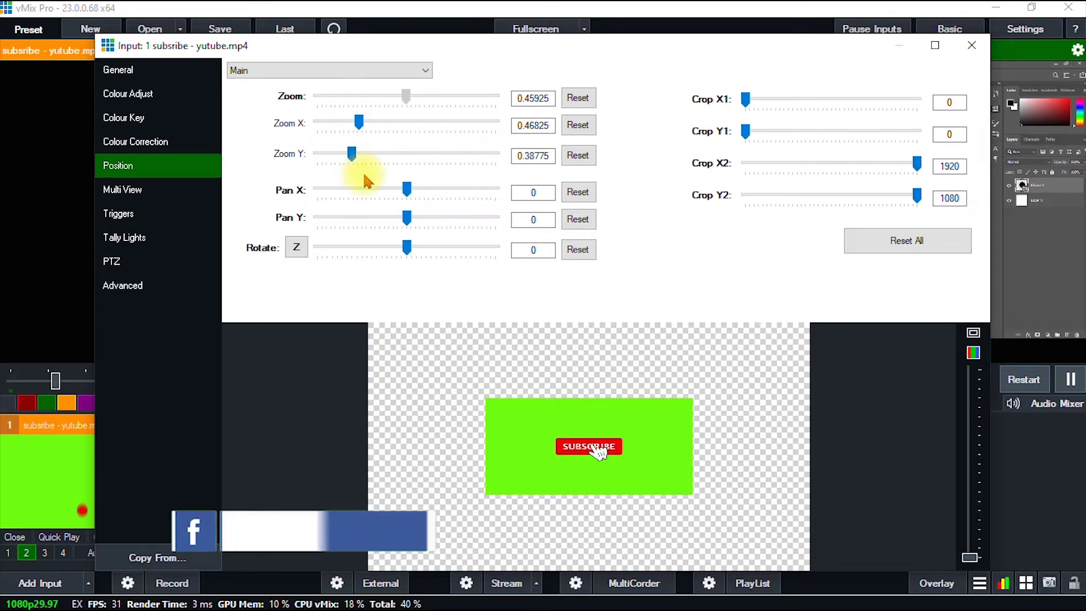
Step: Move the subscribe overlay to Pan X about 0.26 and Pan Y about -0.547, and scale it to Zoom X 0.59375 and Zoom Y 0.57575
{"action": "left_click_drag", "start_coordinate": [624, 474], "coordinate": [684, 541]}
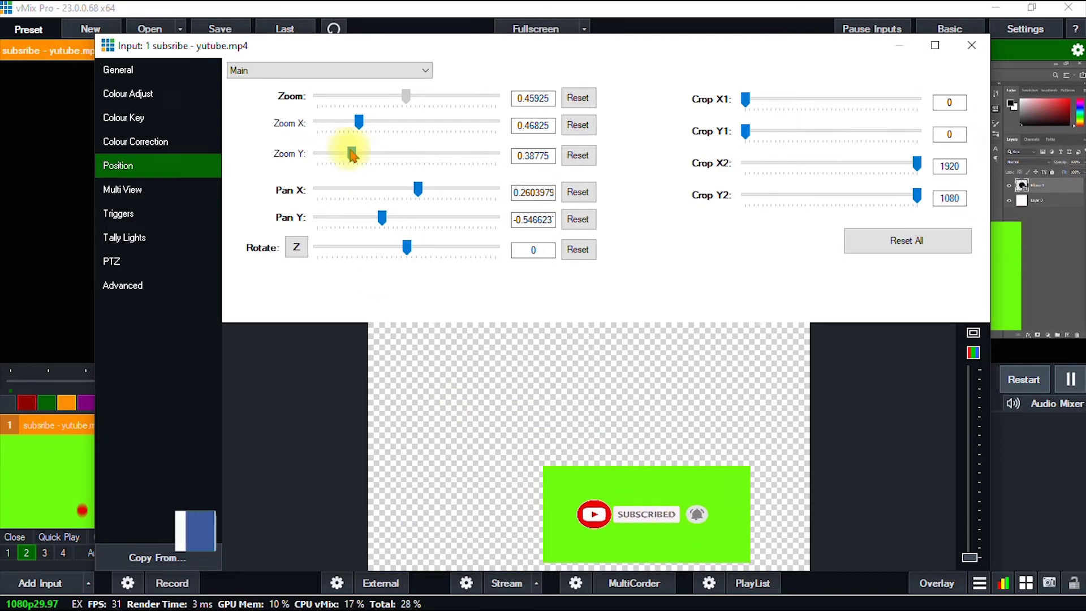
{"action": "mouse_move", "coordinate": [352, 156]}
{"action": "left_mouse_down"}
{"action": "mouse_move", "coordinate": [339, 151]}
{"action": "mouse_move", "coordinate": [360, 165]}
{"action": "mouse_move", "coordinate": [356, 144]}
{"action": "left_mouse_up"}
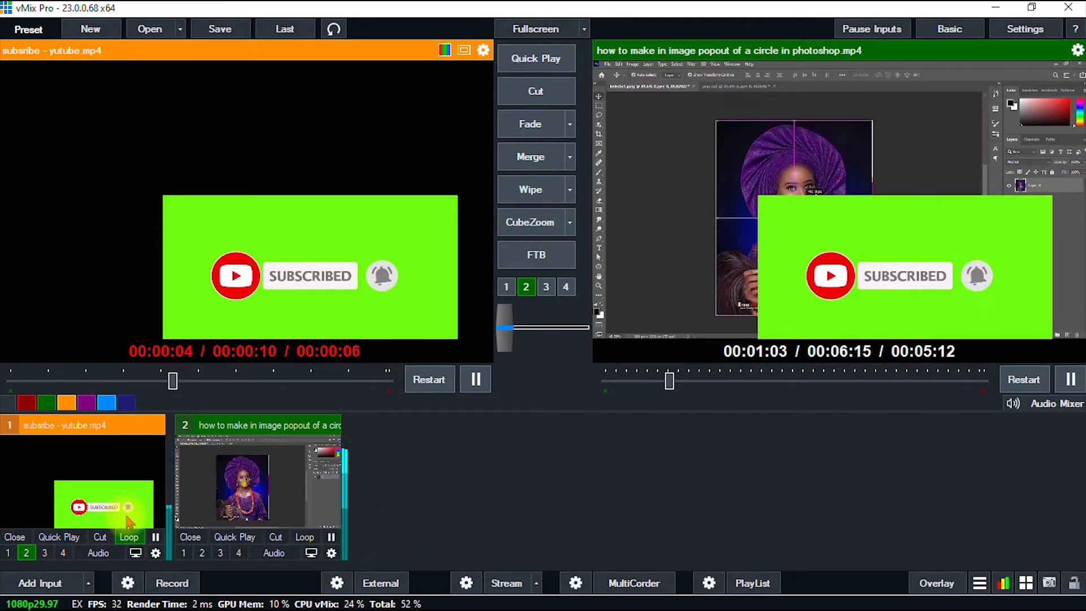
Step: Take the subscribe video off overlay channel 2 and show it again, and toggle its looping off and back on
{"action": "left_click", "coordinate": [26, 553]}
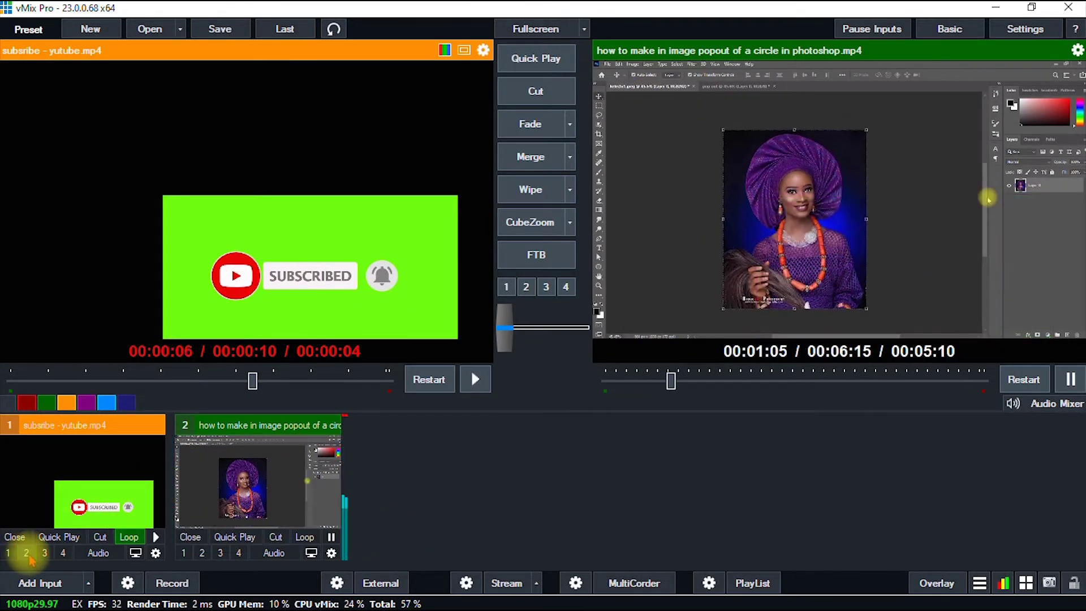
{"action": "left_click", "coordinate": [26, 552]}
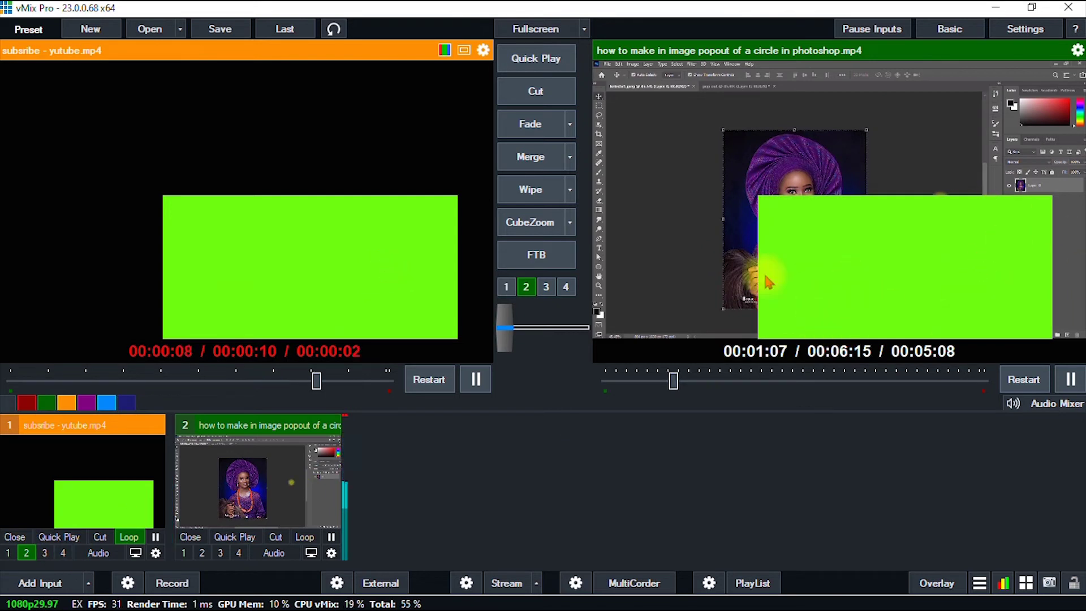
{"action": "left_click", "coordinate": [133, 539]}
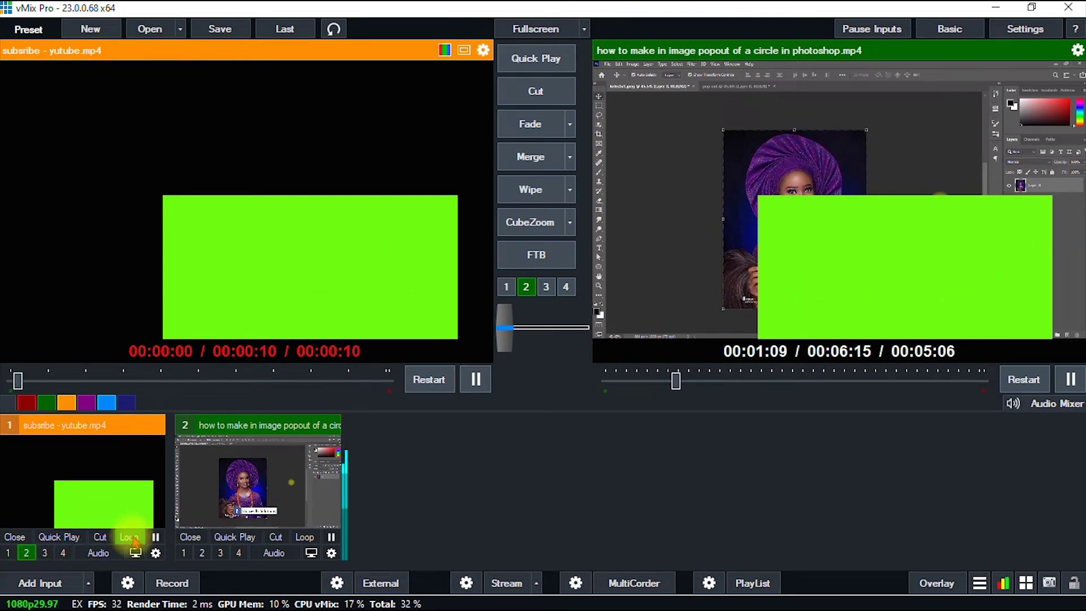
{"action": "left_click", "coordinate": [134, 539]}
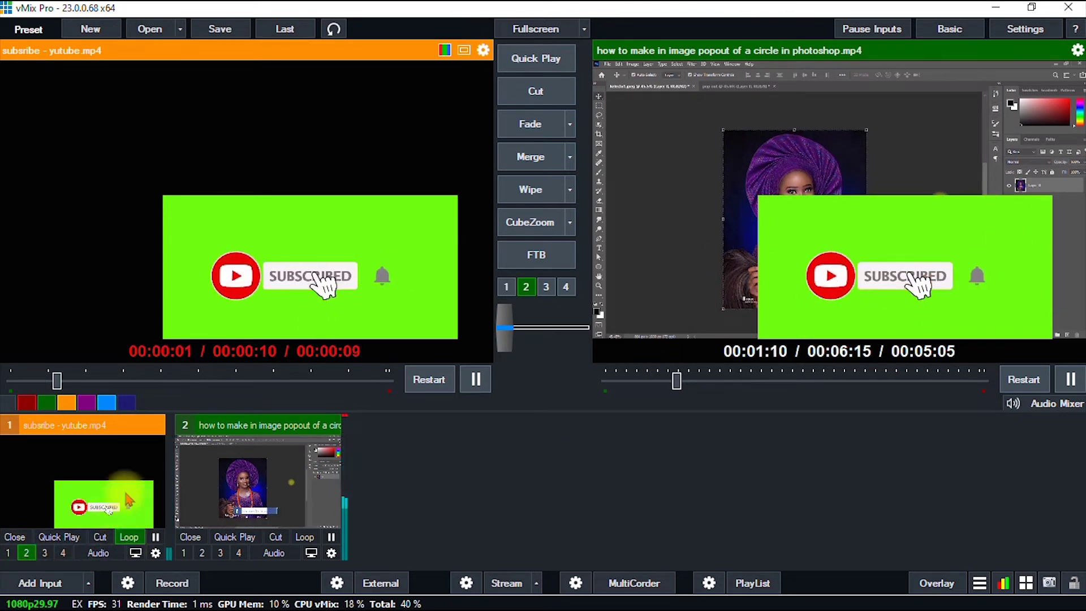
Step: Shrink the subscribe overlay to Zoom 0.307 and move it to Pan X about 0.076 and Pan Y about -0.656
{"action": "left_click", "coordinate": [155, 553]}
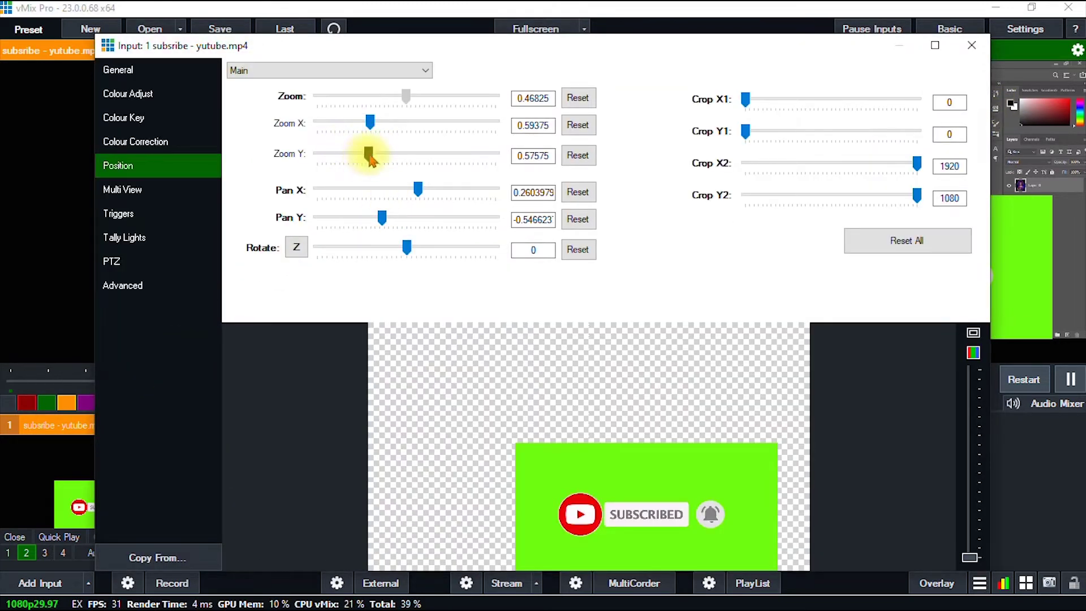
{"action": "left_click_drag", "start_coordinate": [370, 159], "coordinate": [339, 126]}
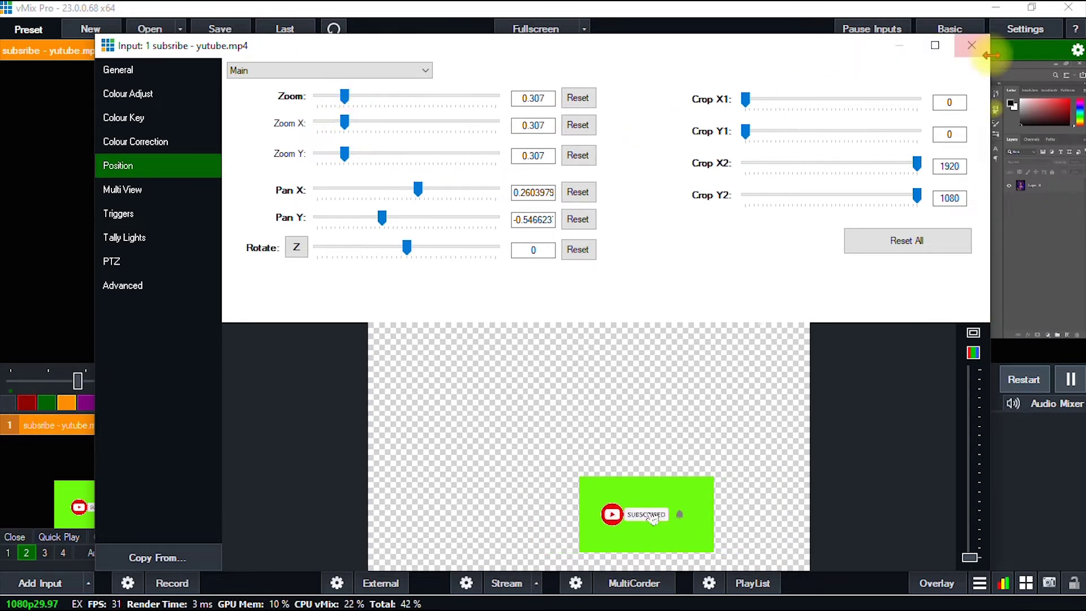
{"action": "left_click_drag", "start_coordinate": [658, 529], "coordinate": [651, 553]}
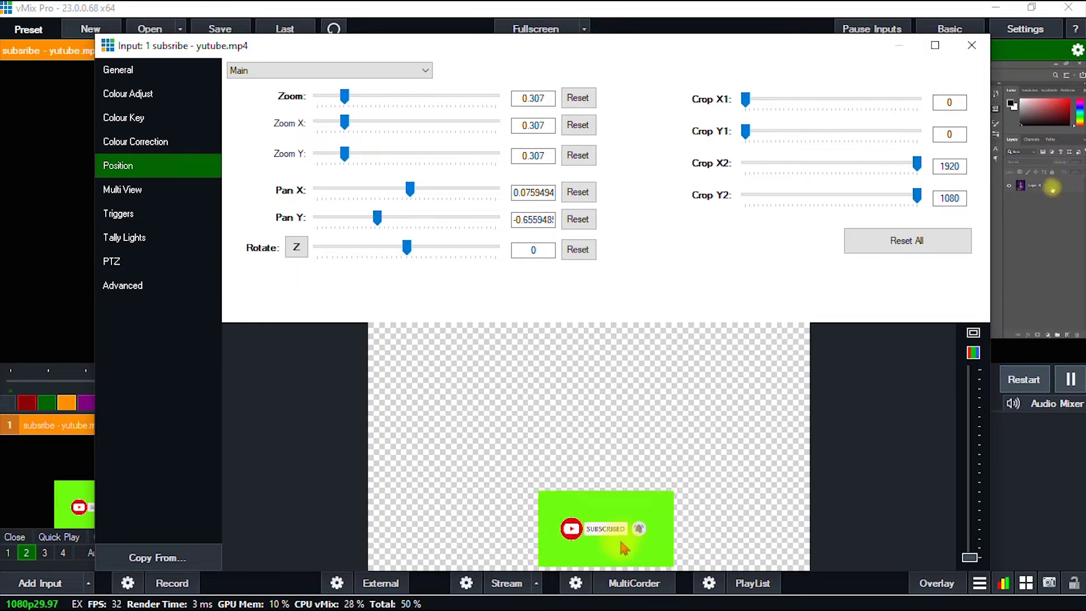
{"action": "left_click", "coordinate": [973, 47]}
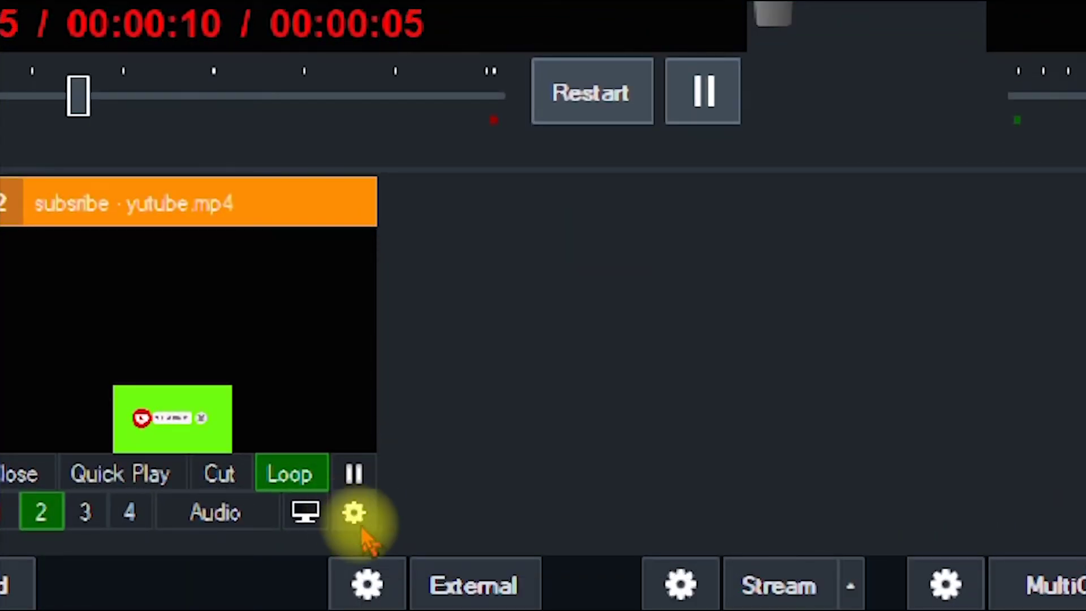
Step: Open the Colour Key settings of the subscribe video and enable Colour Key
{"action": "key", "text": "Escape"}
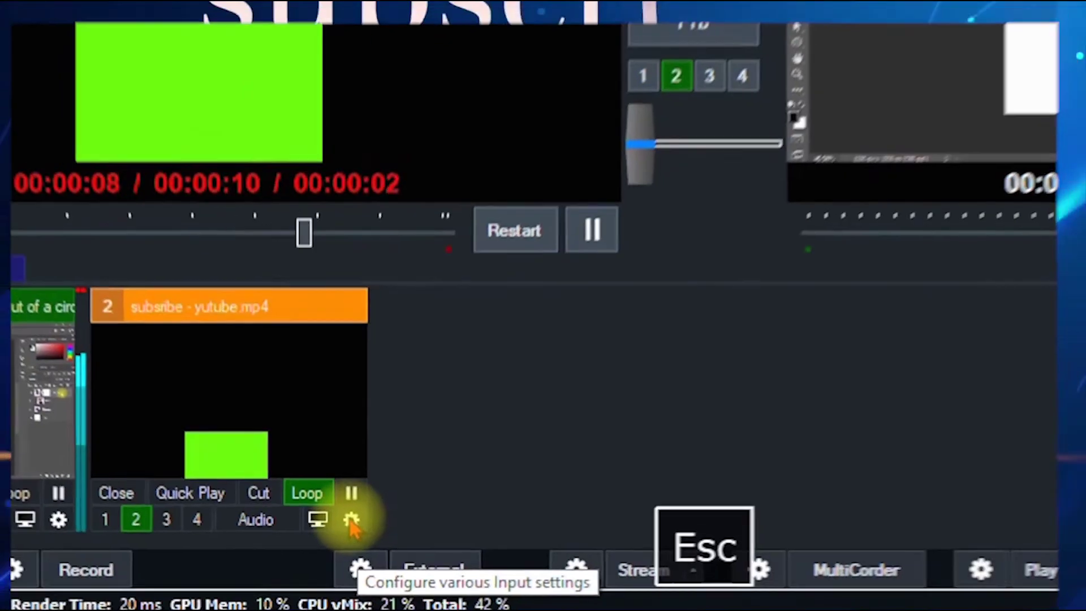
{"action": "left_click", "coordinate": [352, 519]}
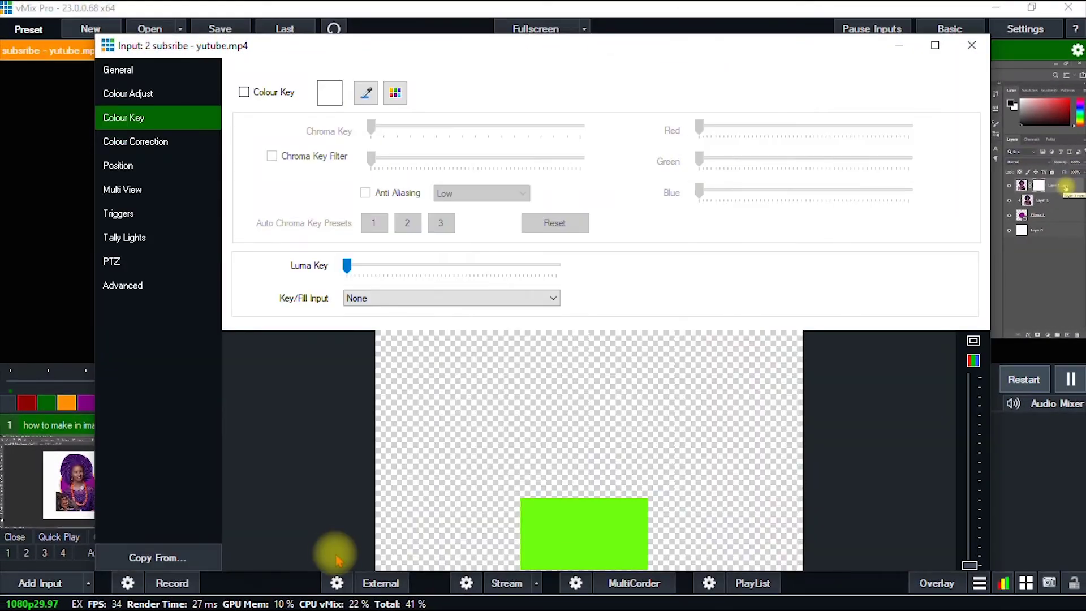
{"action": "left_click", "coordinate": [116, 237]}
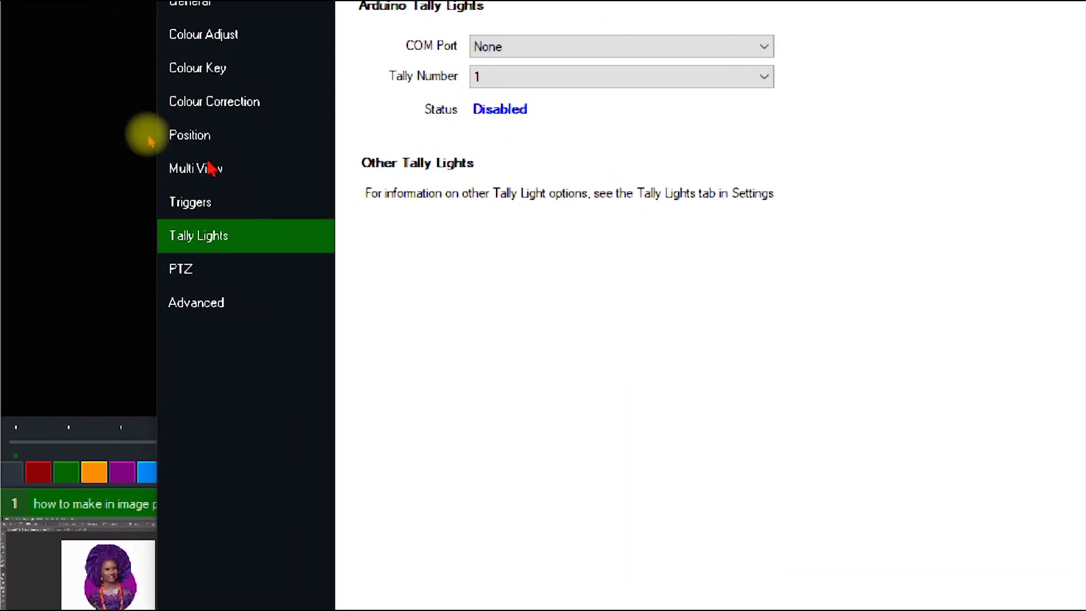
{"action": "left_click", "coordinate": [208, 74]}
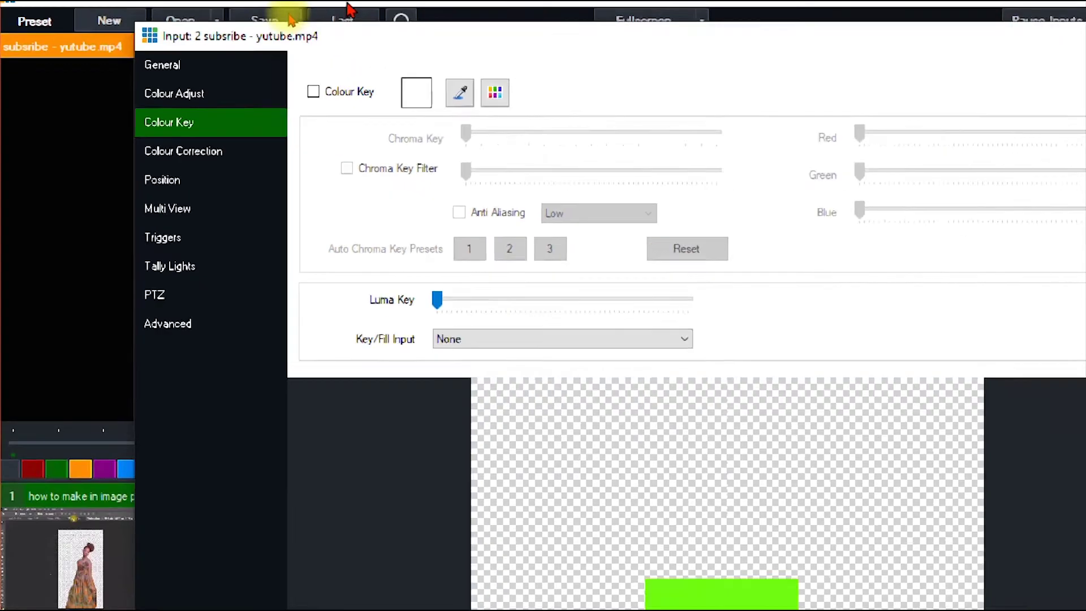
{"action": "key", "text": "Escape"}
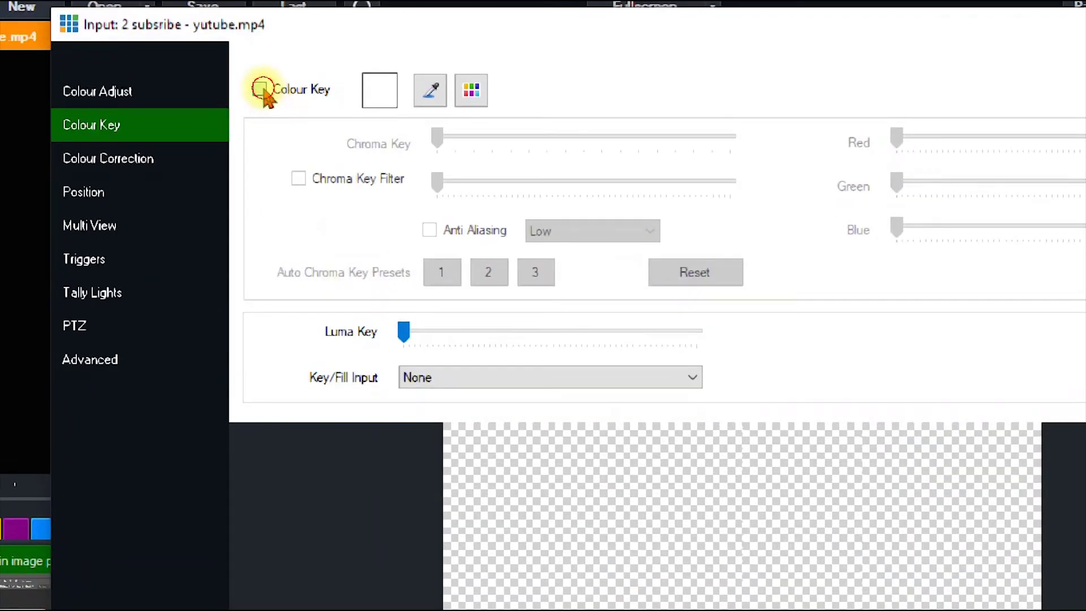
{"action": "left_click", "coordinate": [261, 89]}
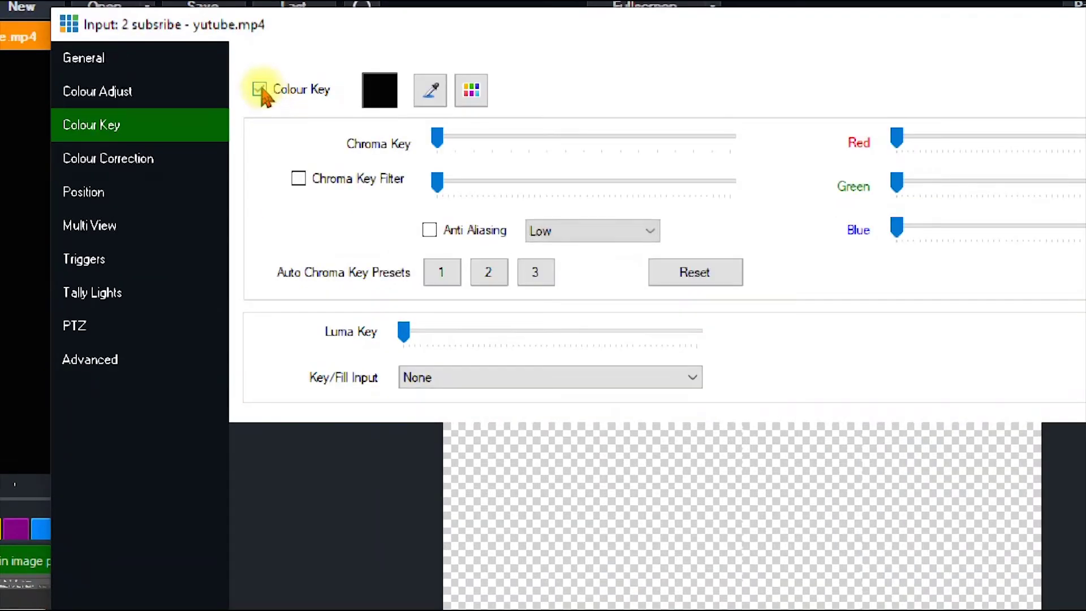
{"action": "key", "text": "Escape"}
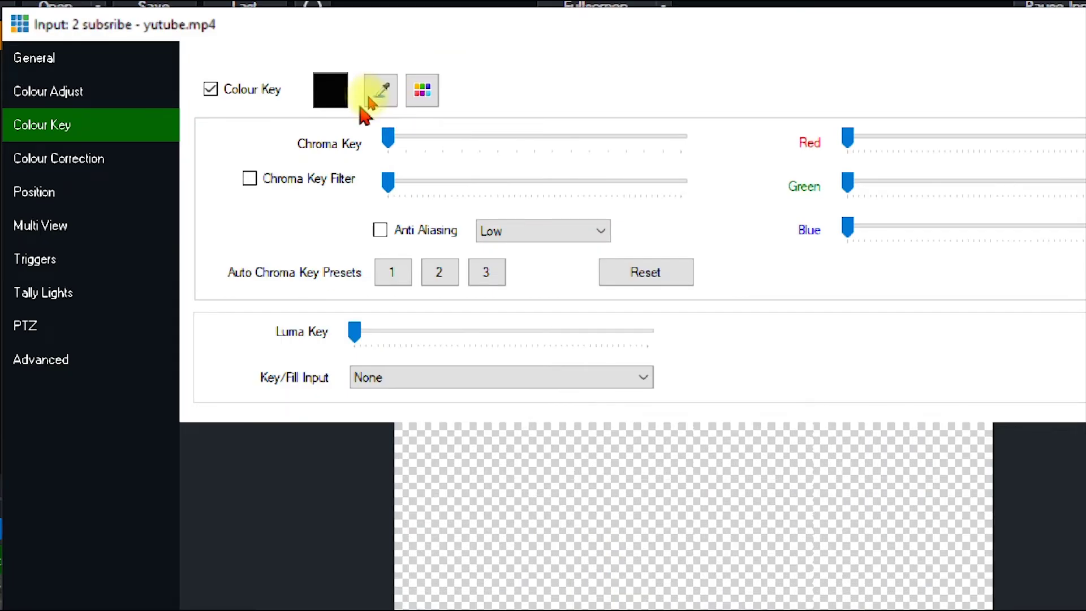
Step: Sample the video's green background as the key colour with the eyedropper and close the input settings
{"action": "key", "text": "Escape"}
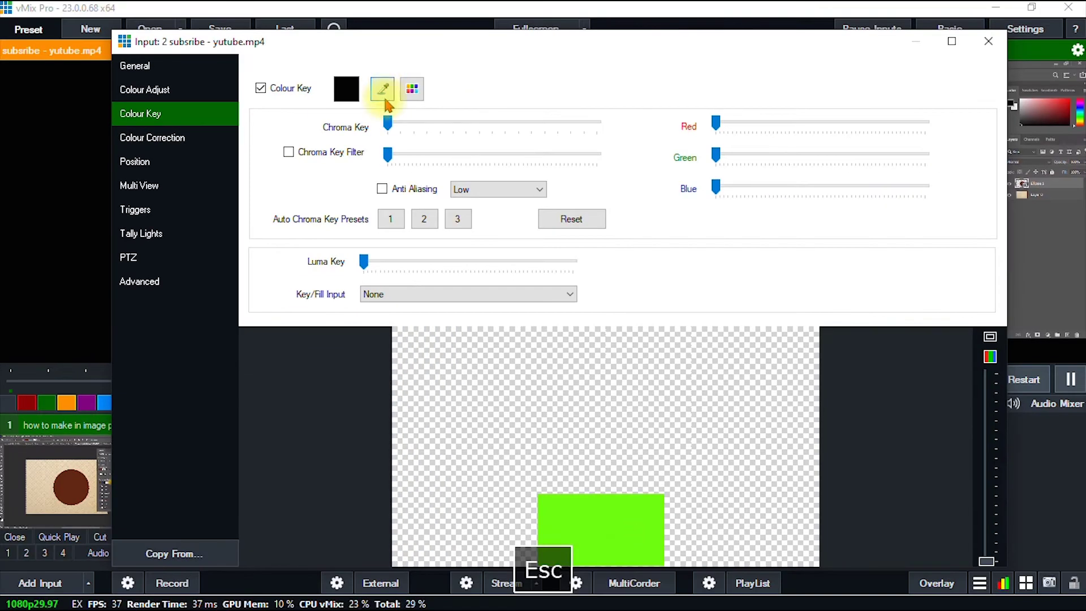
{"action": "left_click", "coordinate": [390, 97]}
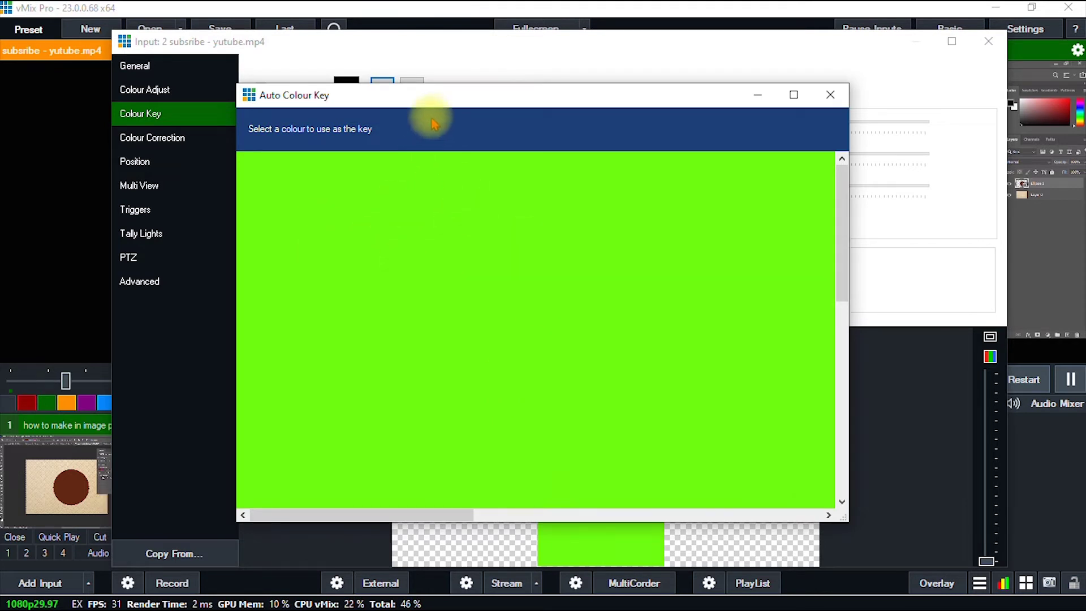
{"action": "left_click_drag", "start_coordinate": [439, 100], "coordinate": [545, 101]}
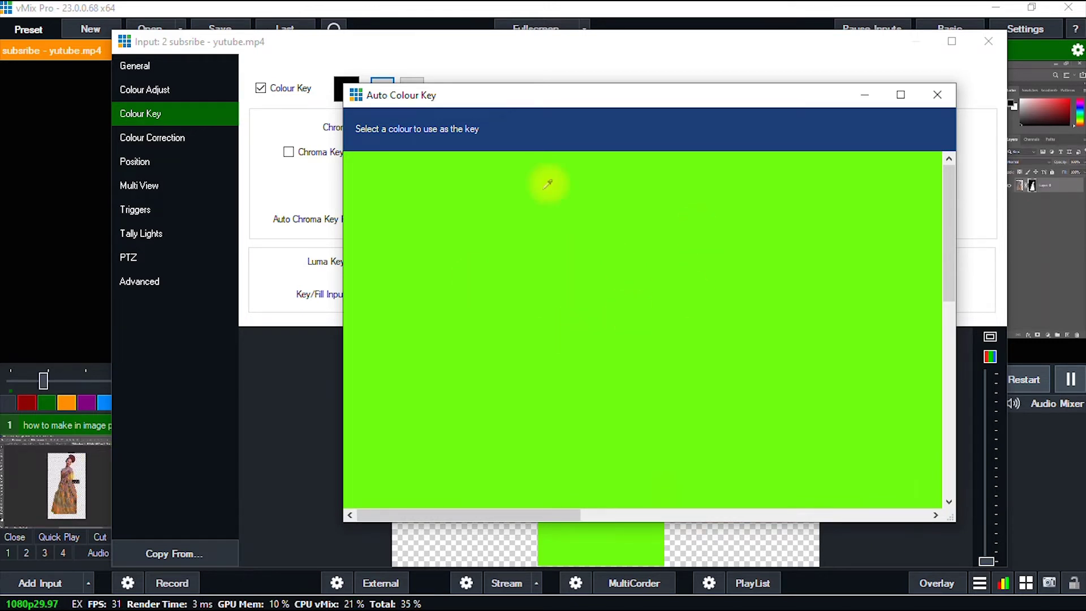
{"action": "left_click", "coordinate": [593, 256]}
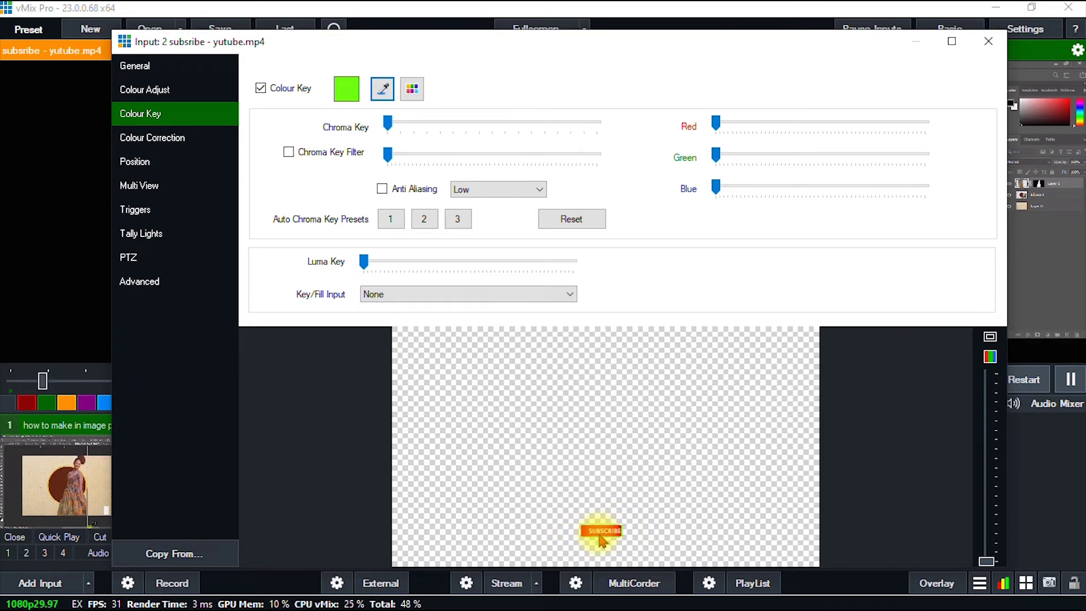
{"action": "left_click", "coordinate": [989, 40]}
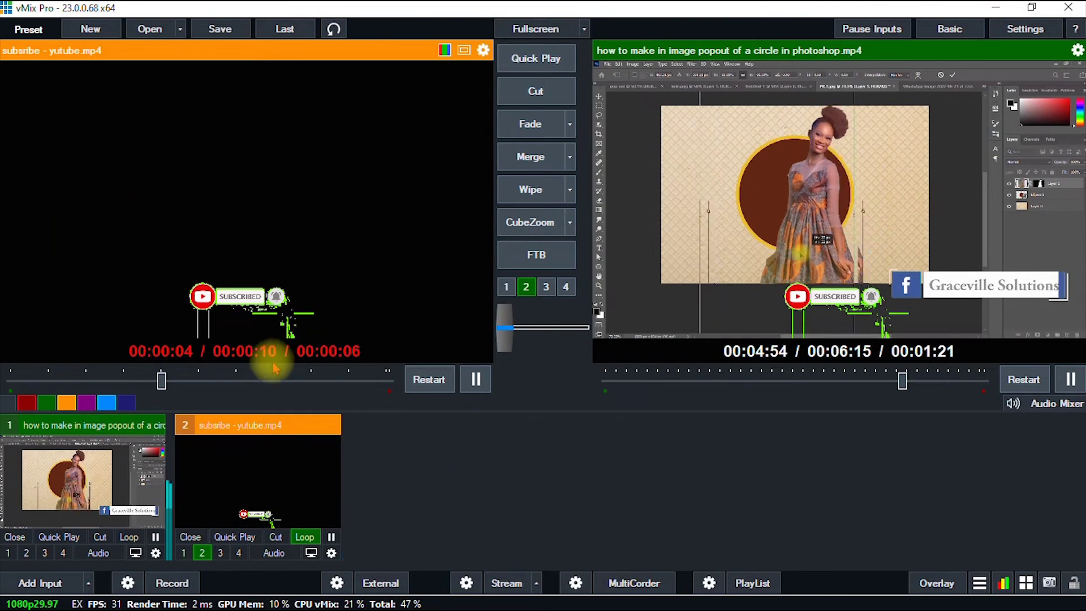
Step: Pause the subscribe video at about 2 seconds, while its red subscribe button is on screen
{"action": "left_click", "coordinate": [331, 552]}
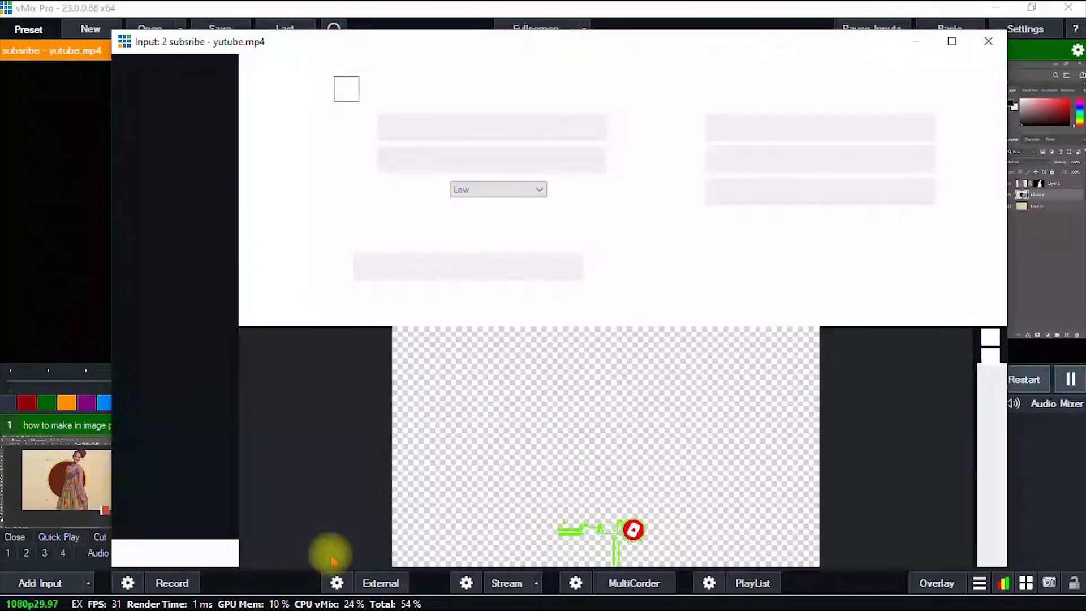
{"action": "left_click", "coordinate": [989, 40]}
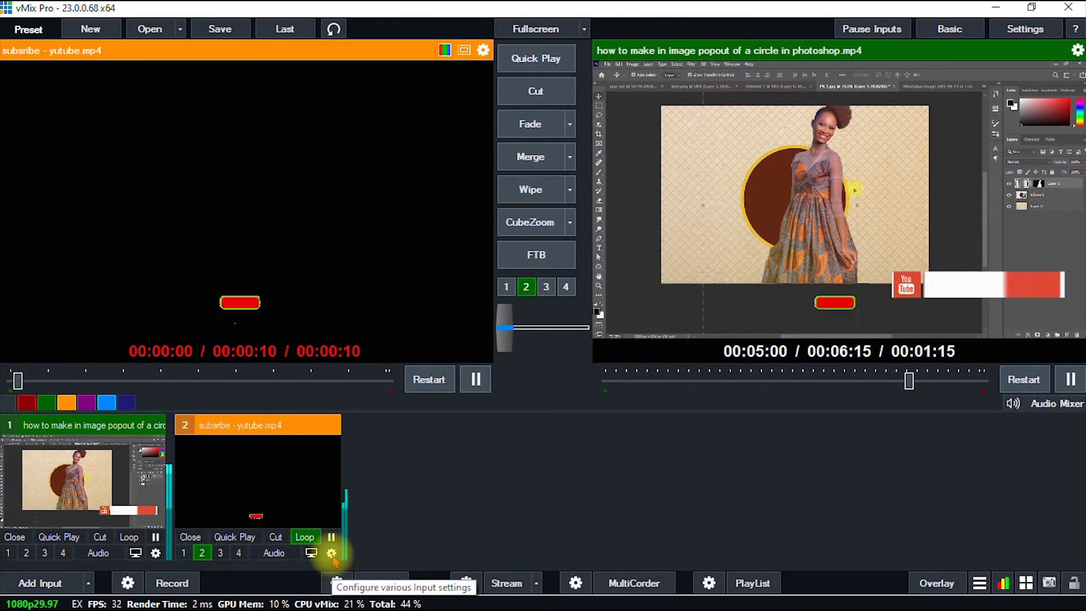
{"action": "left_click", "coordinate": [332, 537]}
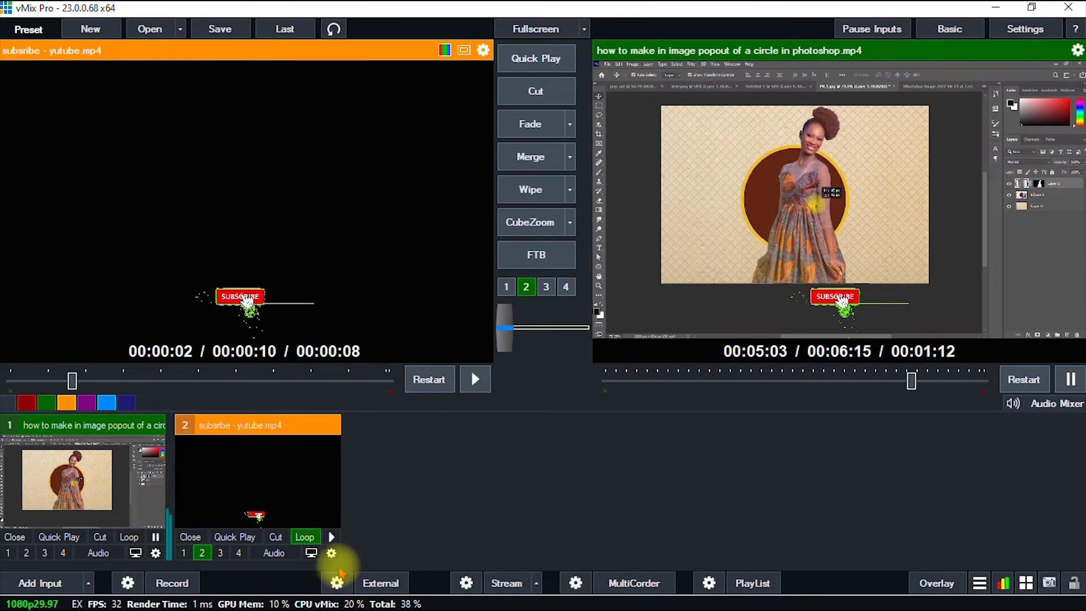
Step: Enlarge the subscribe video to Zoom X 0.88025 and Zoom Y 0.97 in its position settings
{"action": "left_click", "coordinate": [332, 554]}
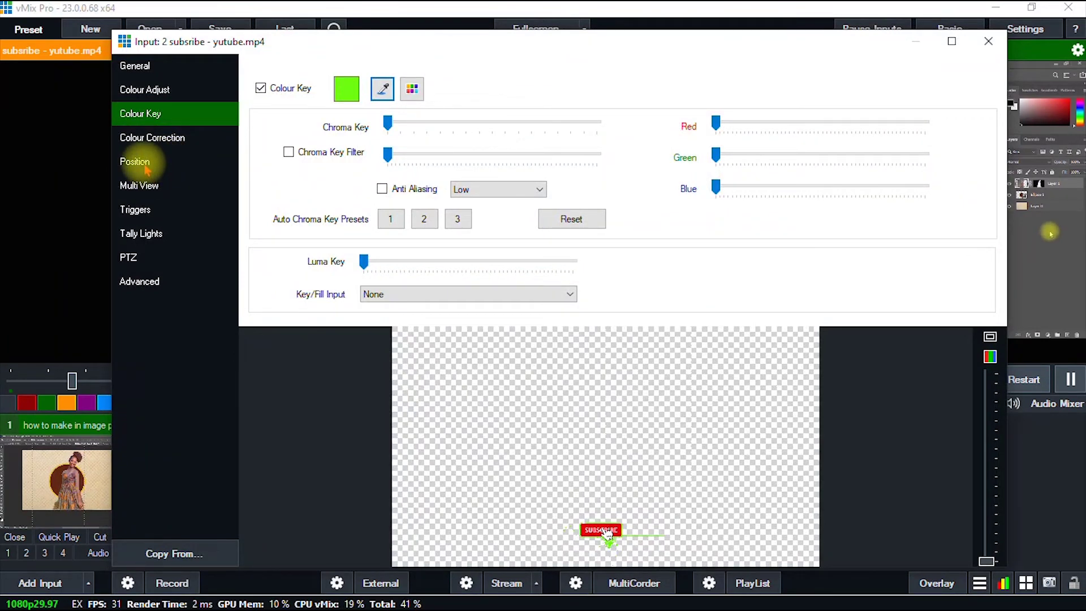
{"action": "left_click", "coordinate": [148, 162]}
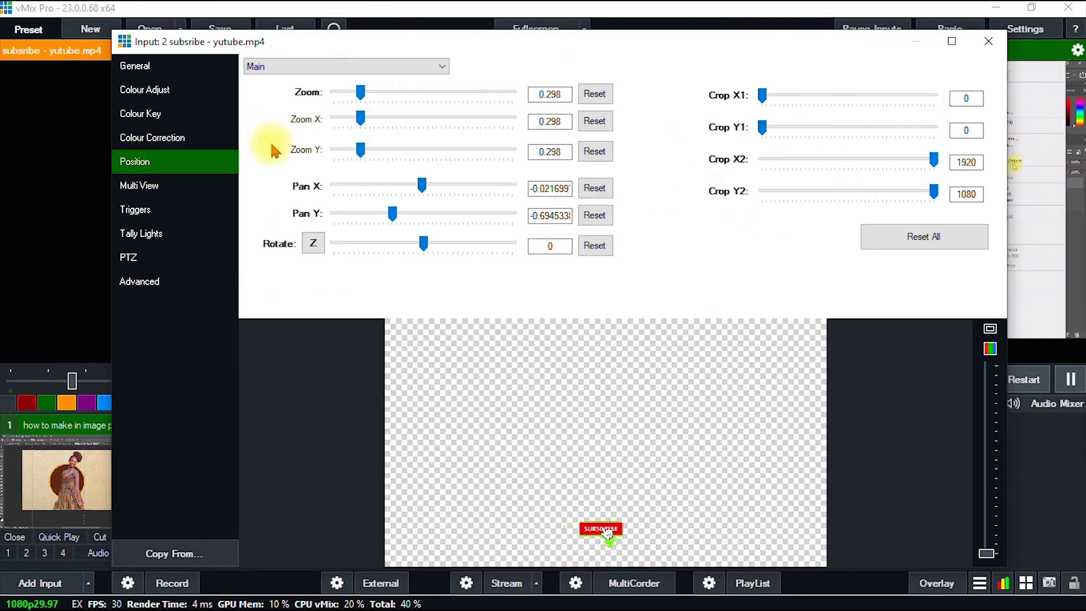
{"action": "left_click", "coordinate": [395, 146]}
{"action": "left_click", "coordinate": [436, 151]}
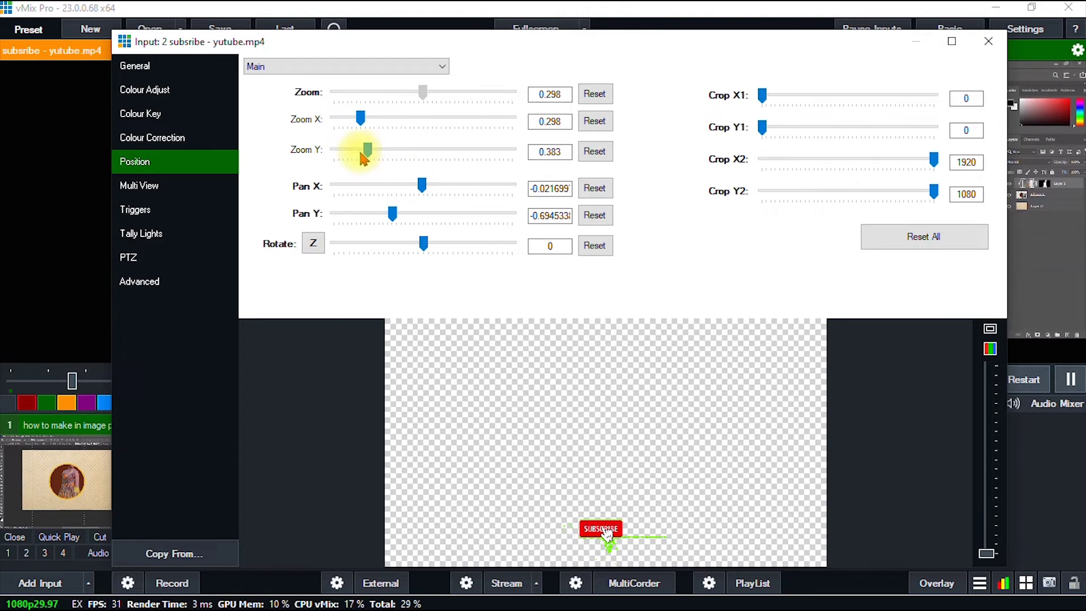
{"action": "left_click_drag", "start_coordinate": [365, 152], "coordinate": [424, 153]}
{"action": "left_click_drag", "start_coordinate": [361, 118], "coordinate": [419, 126]}
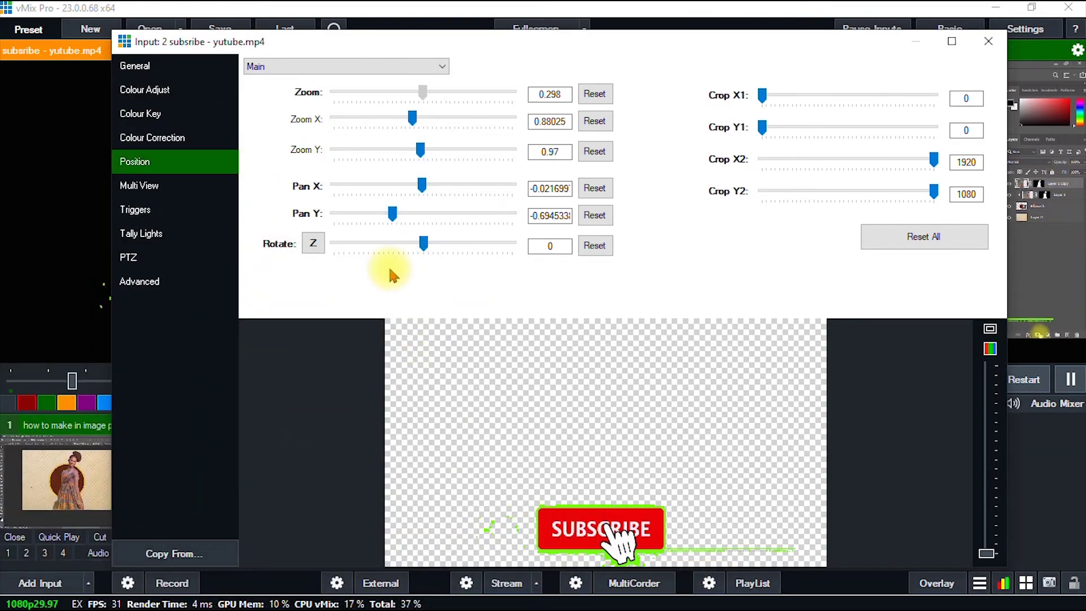
Step: Enable the Chroma Key Filter for the subscribe video, raise it to about one fifth of its range, and close the settings
{"action": "left_click", "coordinate": [148, 114]}
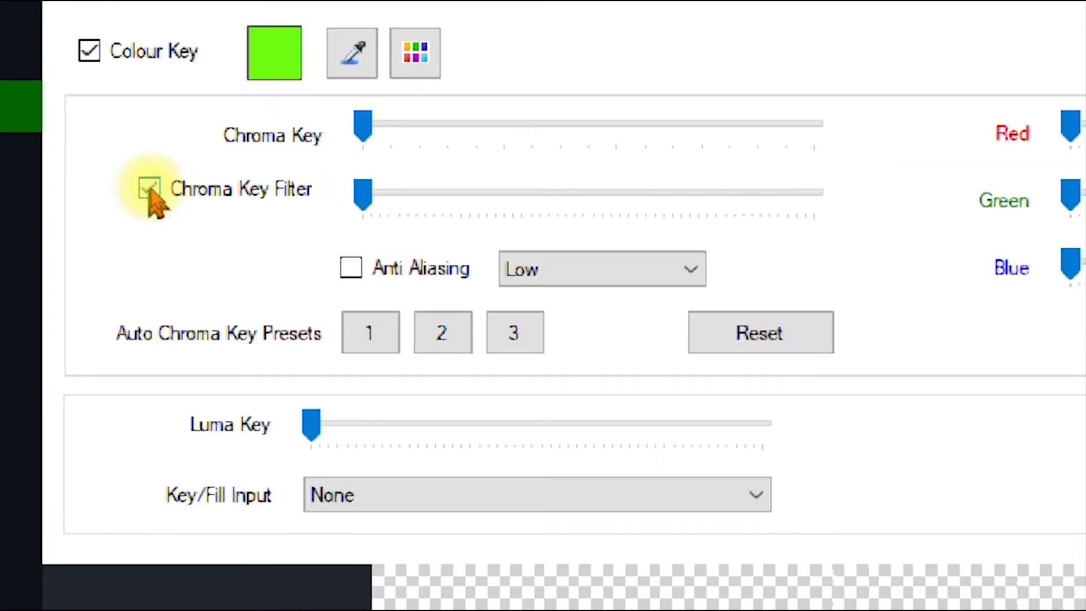
{"action": "left_click", "coordinate": [150, 190]}
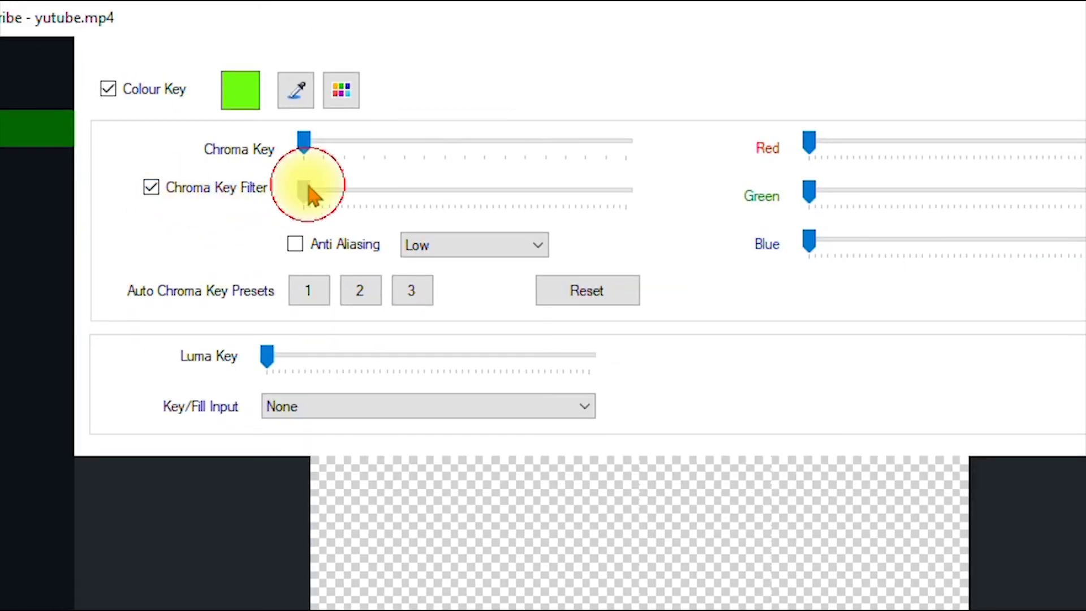
{"action": "left_click_drag", "start_coordinate": [317, 189], "coordinate": [368, 203]}
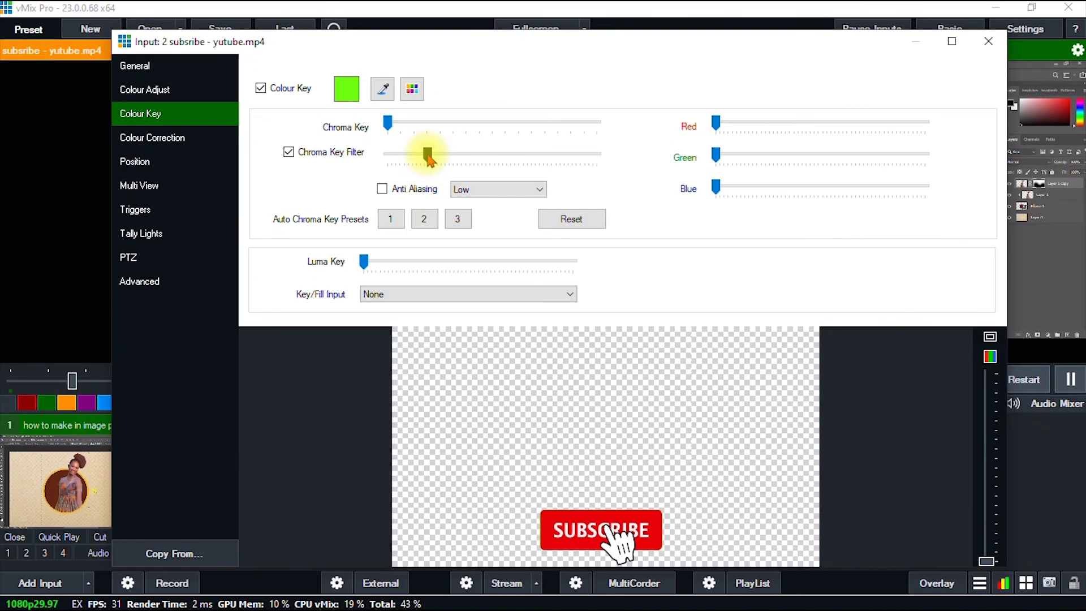
{"action": "left_click_drag", "start_coordinate": [411, 161], "coordinate": [435, 161]}
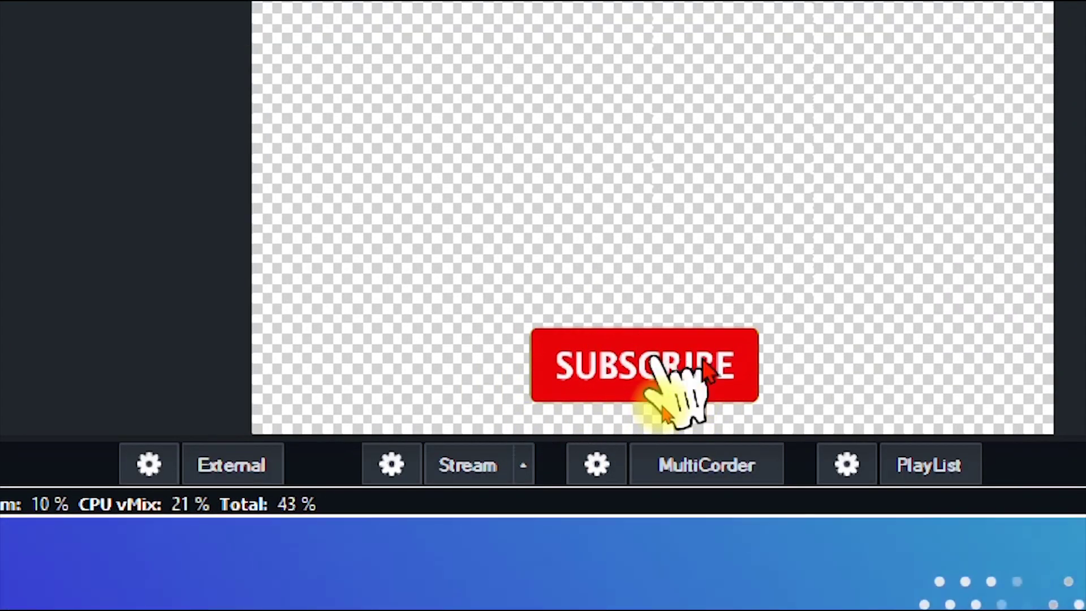
{"action": "key", "text": "Escape"}
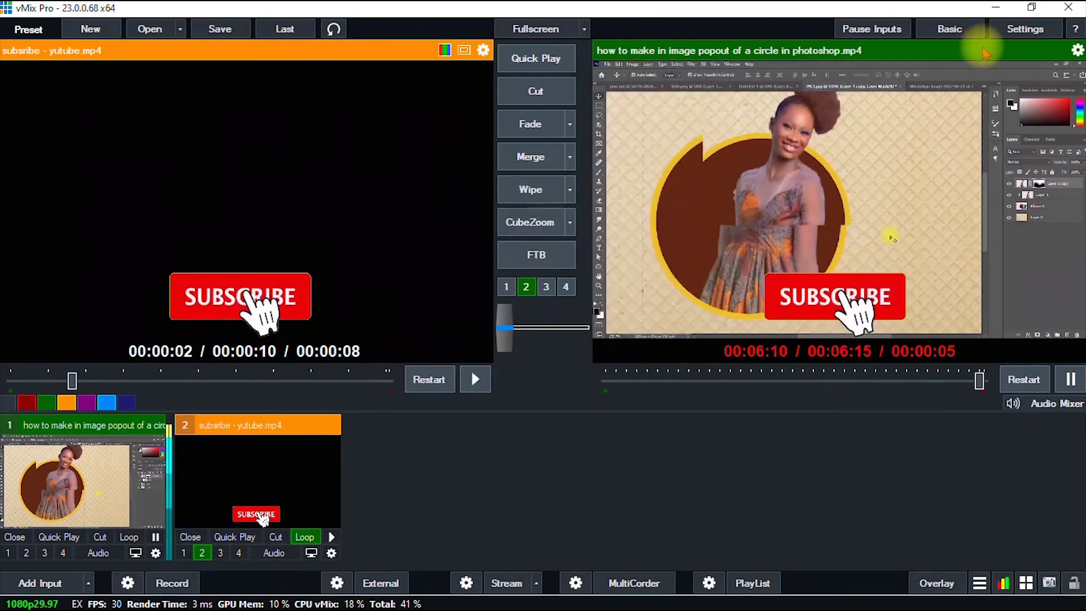
{"action": "left_click", "coordinate": [989, 40]}
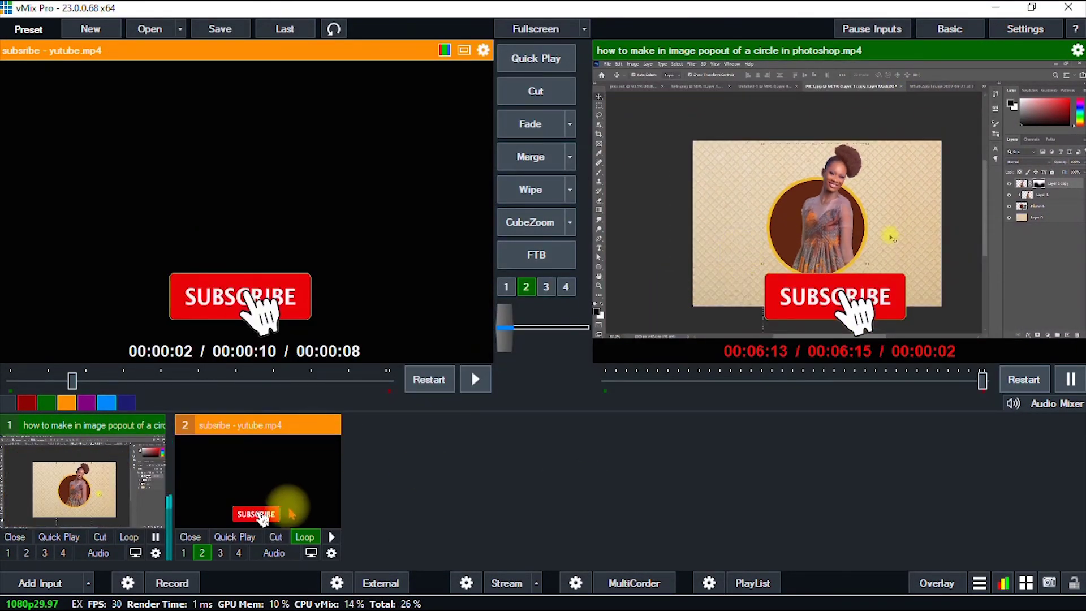
Step: Resume the subscribe video's playback and raise it in its position settings to about Pan X 0.029 and Pan Y -0.212
{"action": "left_click", "coordinate": [331, 537]}
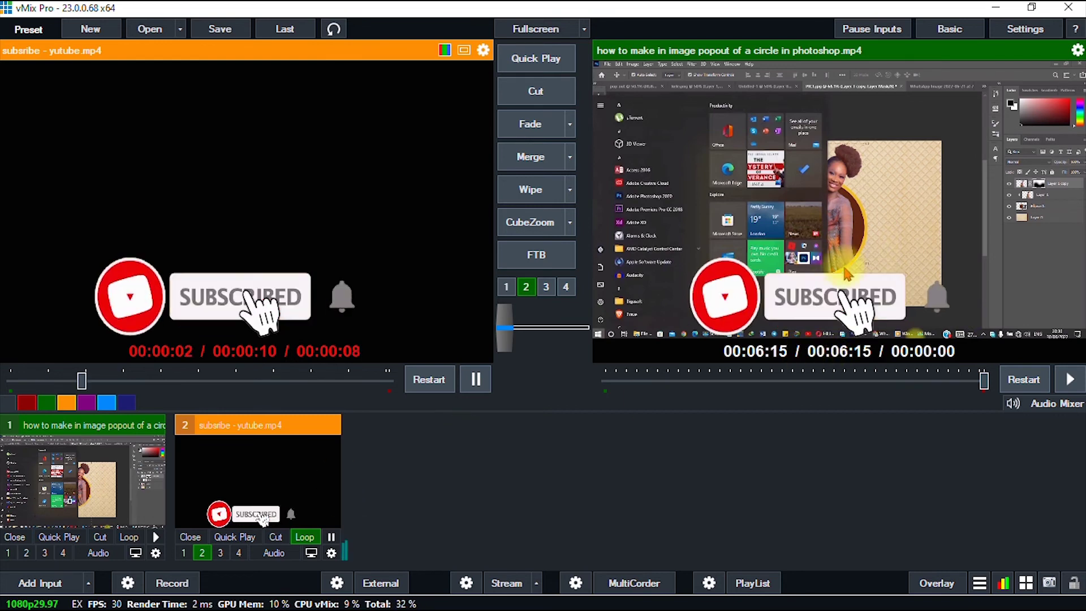
{"action": "left_click", "coordinate": [331, 553]}
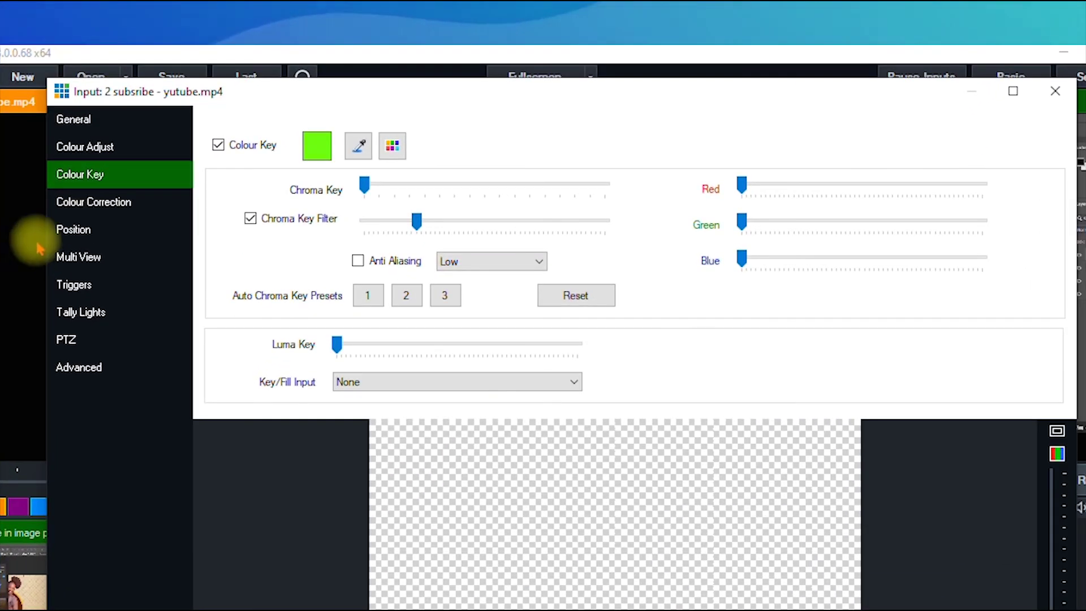
{"action": "left_click", "coordinate": [69, 229]}
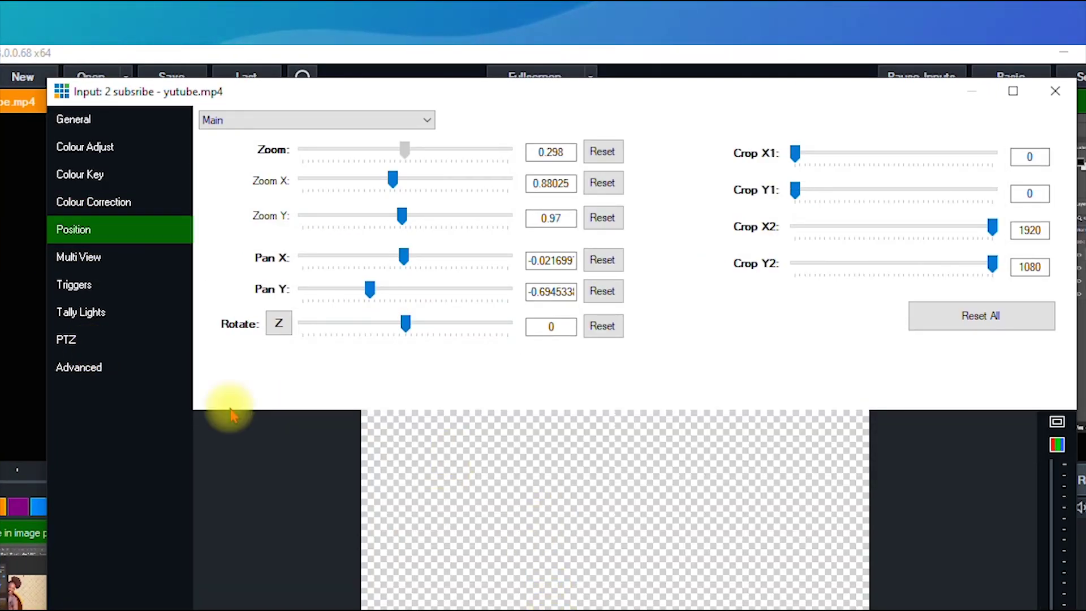
{"action": "left_click_drag", "start_coordinate": [429, 343], "coordinate": [442, 275]}
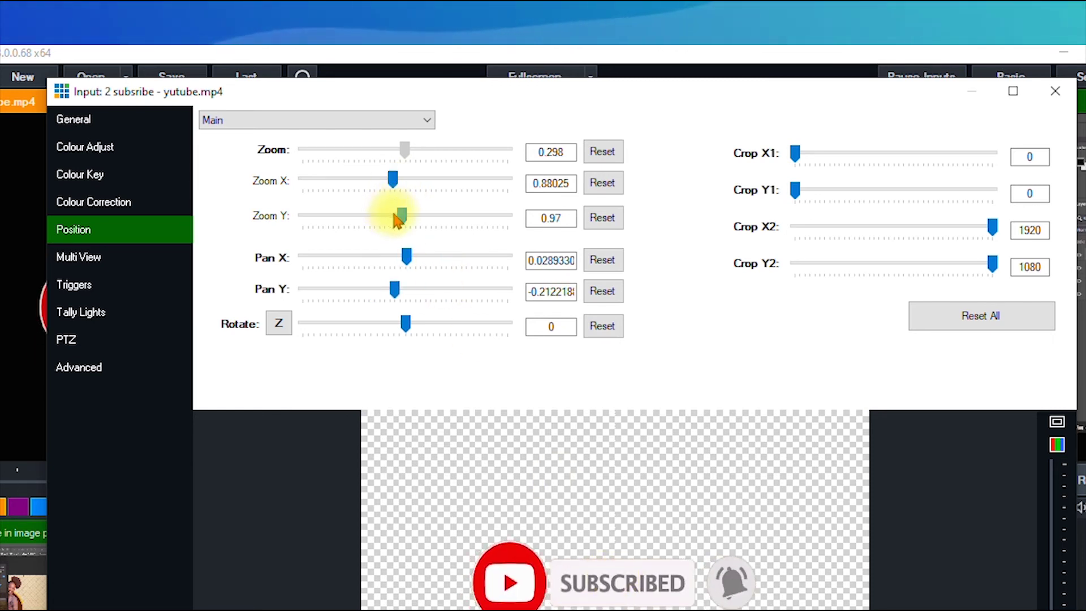
Step: Shrink the subscribe video to Zoom X 0.522 and Zoom Y 0.55775, lower it to about Pan Y -0.559, and close the settings
{"action": "left_click_drag", "start_coordinate": [397, 216], "coordinate": [340, 177]}
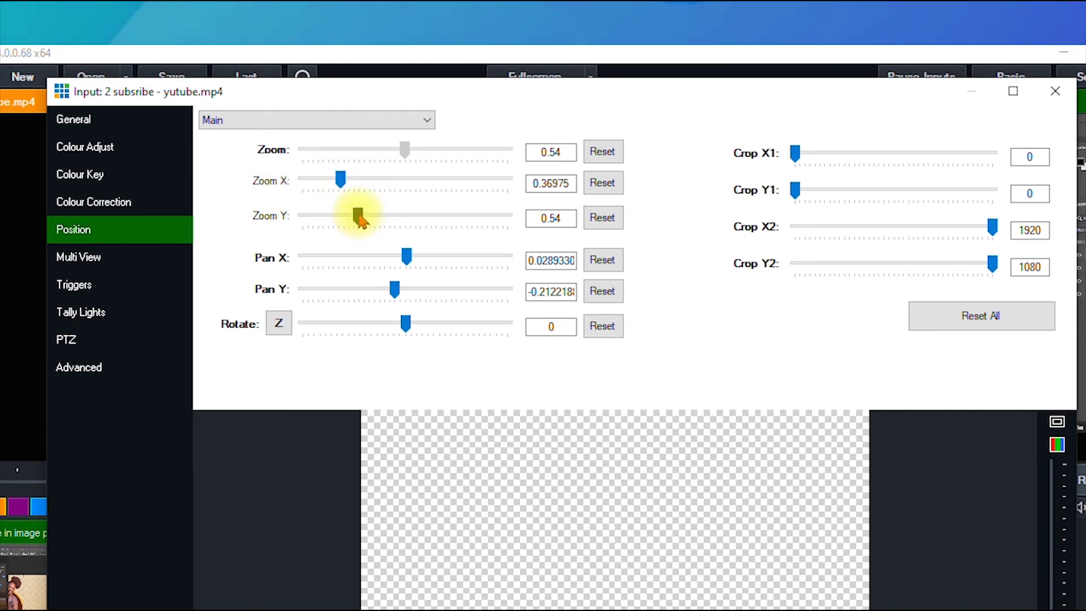
{"action": "mouse_move", "coordinate": [359, 217]}
{"action": "left_mouse_down"}
{"action": "mouse_move", "coordinate": [342, 215]}
{"action": "mouse_move", "coordinate": [361, 215]}
{"action": "left_mouse_up"}
{"action": "left_click_drag", "start_coordinate": [340, 180], "coordinate": [360, 194]}
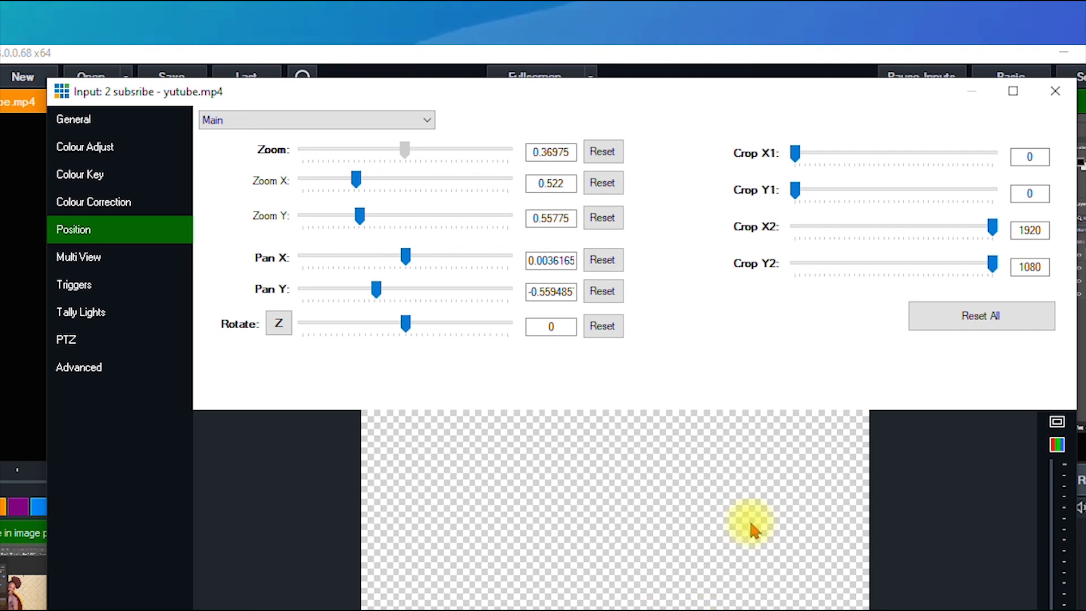
{"action": "left_click", "coordinate": [1055, 91]}
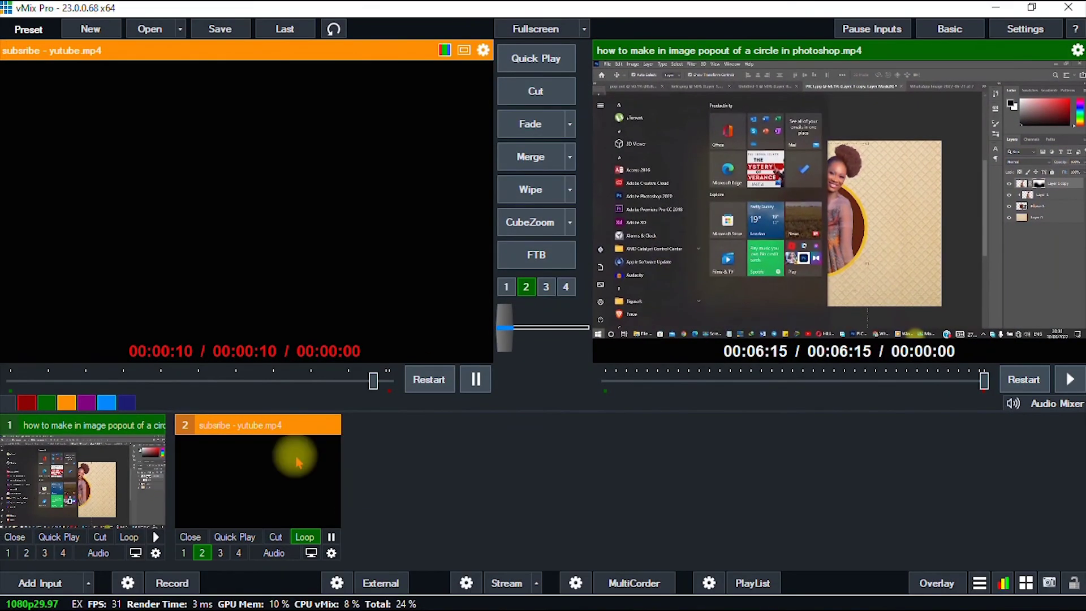